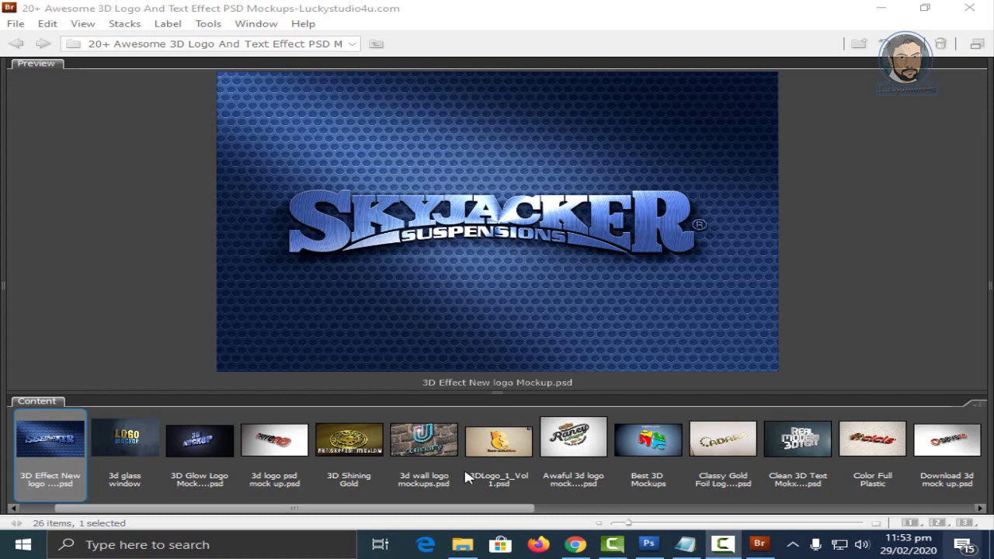
Preview the glass window, Glow Logo, 3d logo, Shining Gold, wall logo and bee creative mockups
left_click(144, 457)
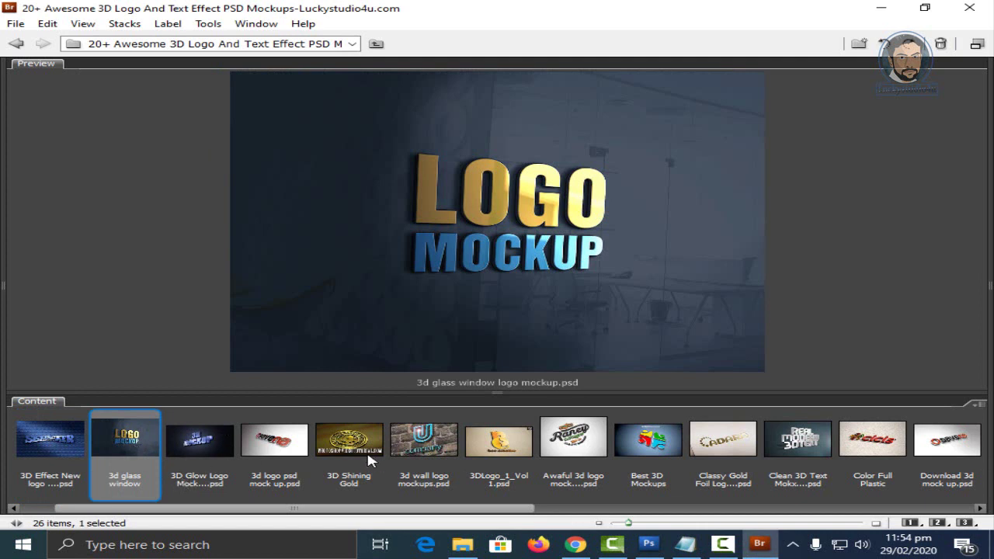
left_click(203, 440)
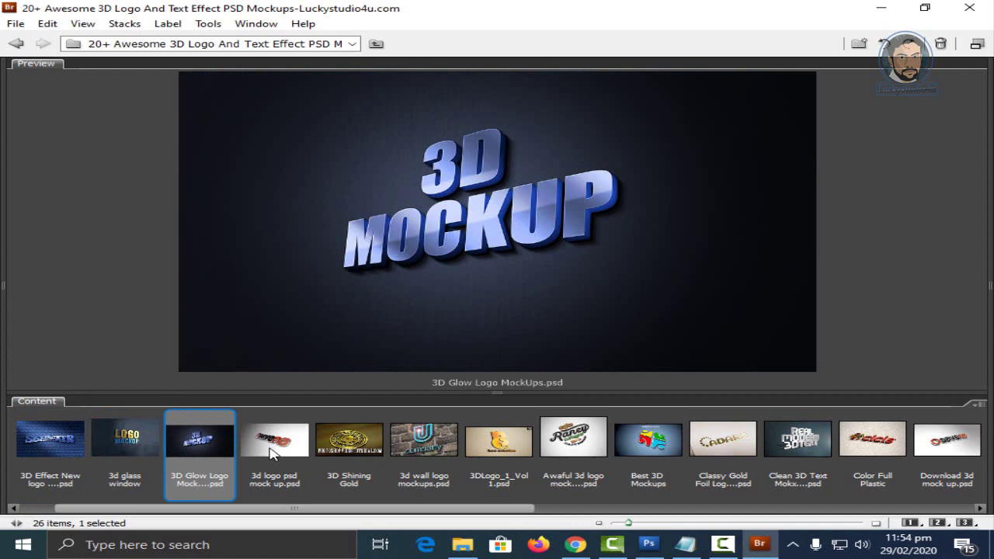
left_click(272, 455)
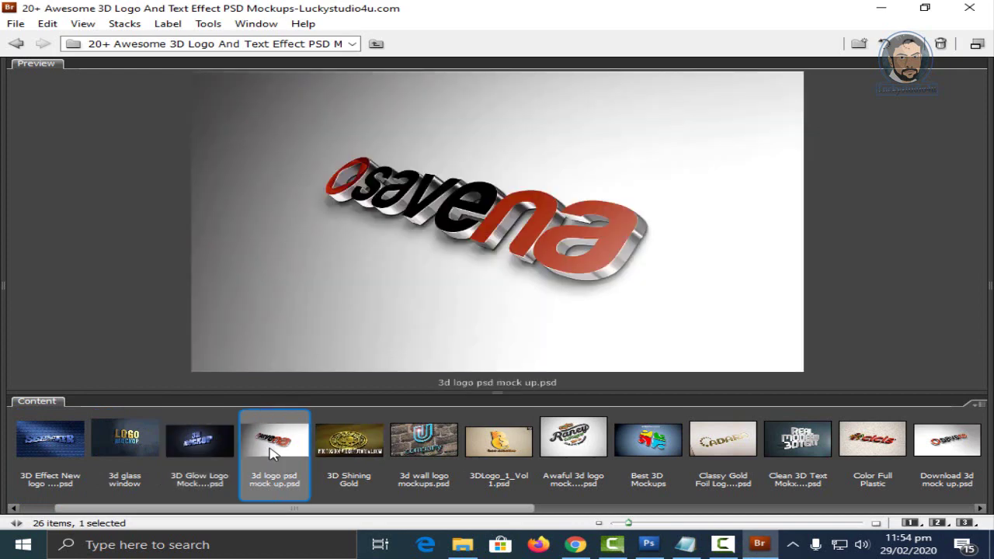
left_click(375, 445)
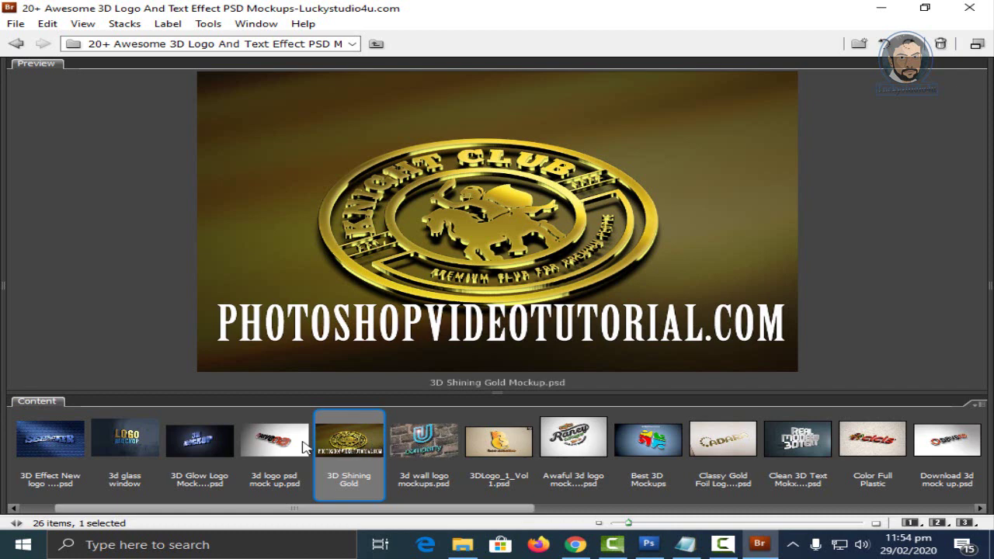
left_click(406, 440)
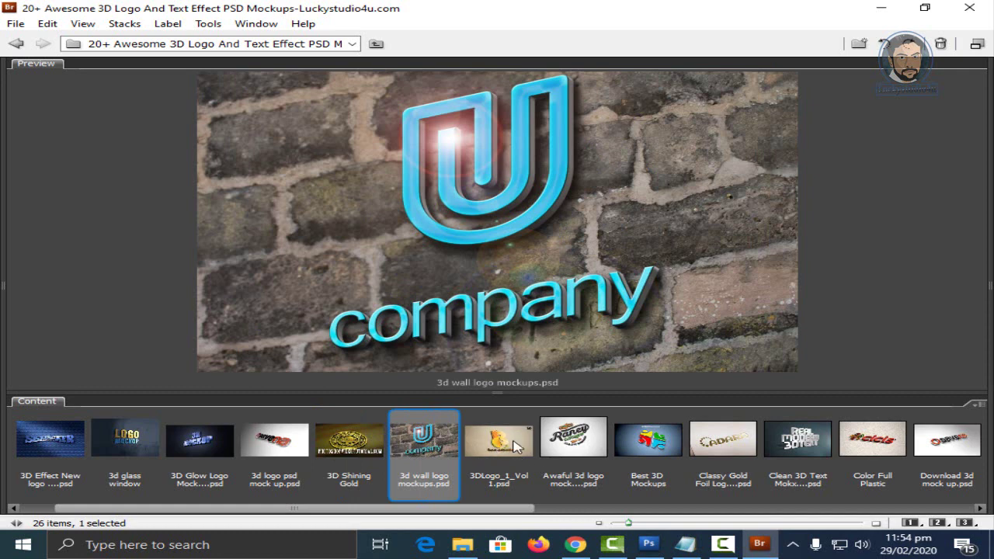
left_click(516, 446)
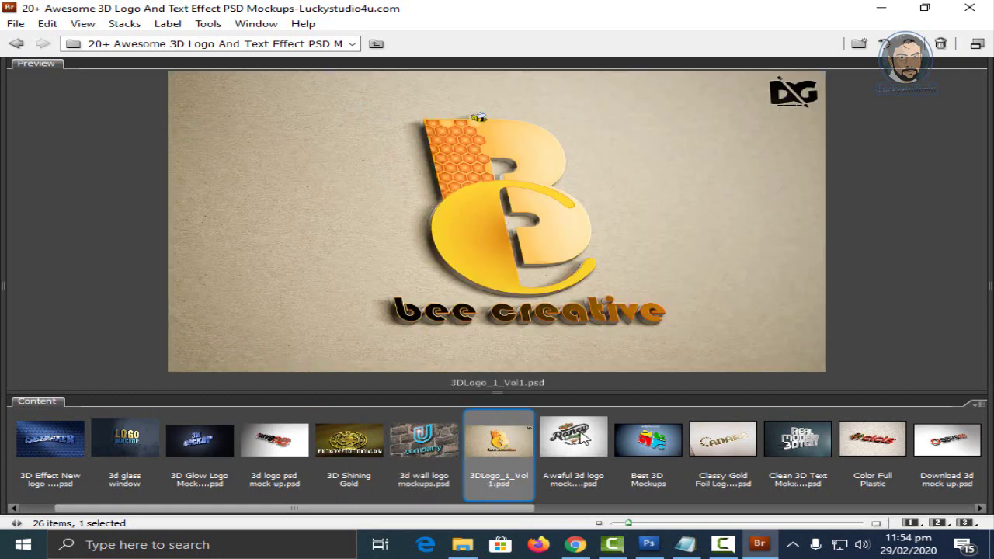
Preview the Raney, Best 3D, Classy Gold Foil, Clean 3D Text, Color Full Plastic and Download 3d mockups
left_click(584, 439)
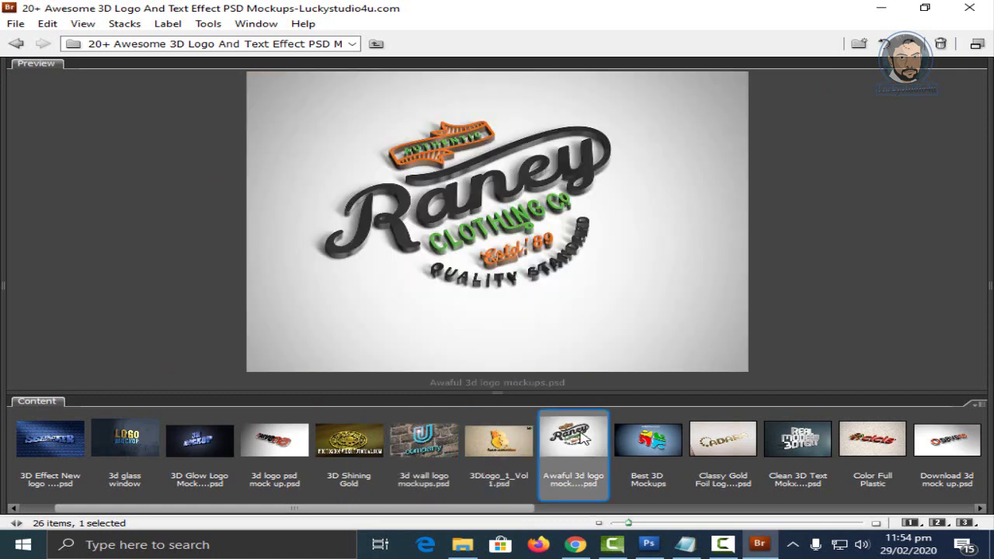
left_click(653, 448)
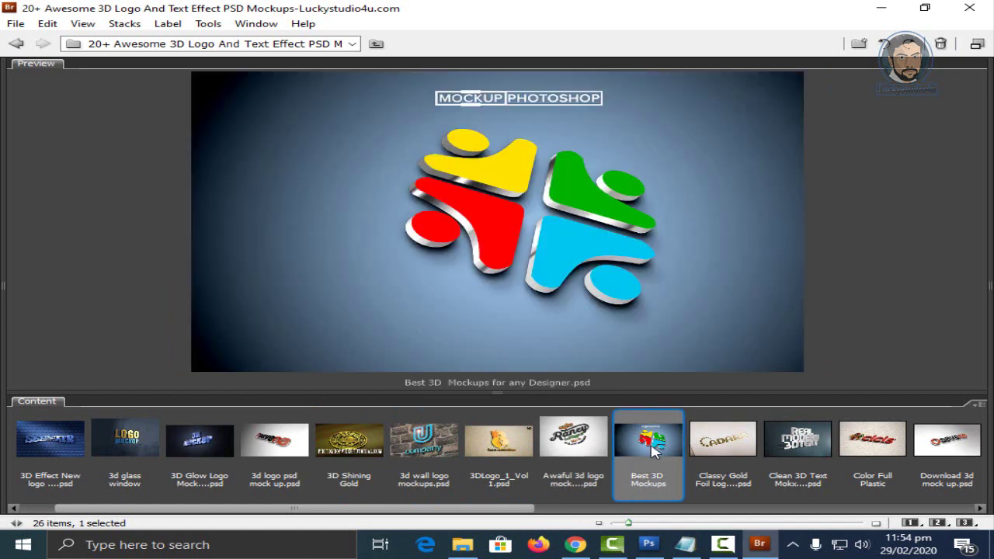
left_click(707, 451)
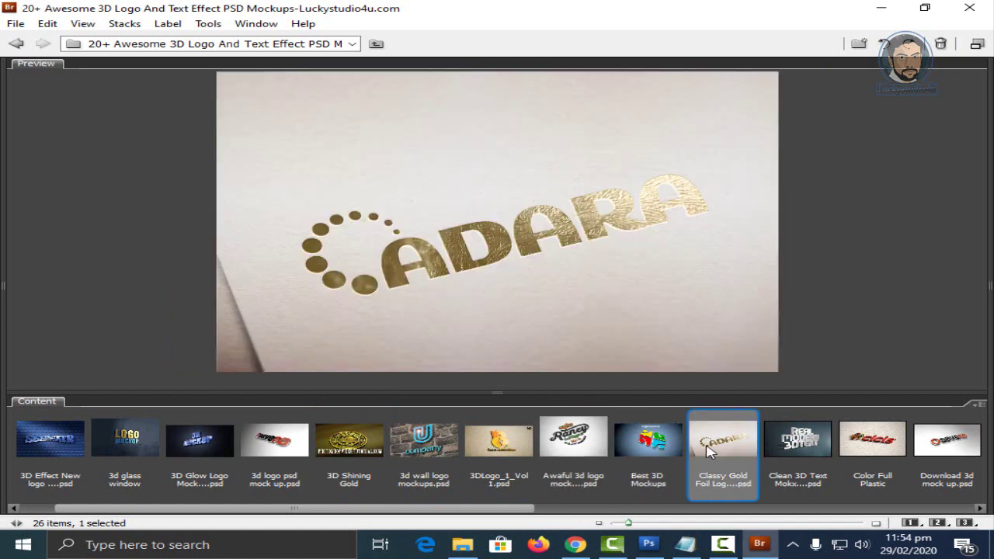
left_click(781, 447)
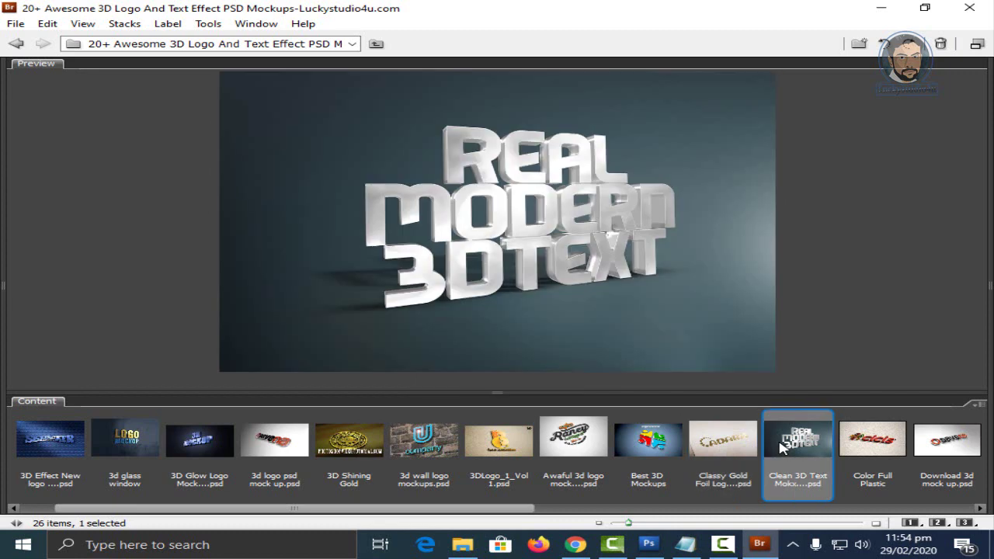
left_click(884, 442)
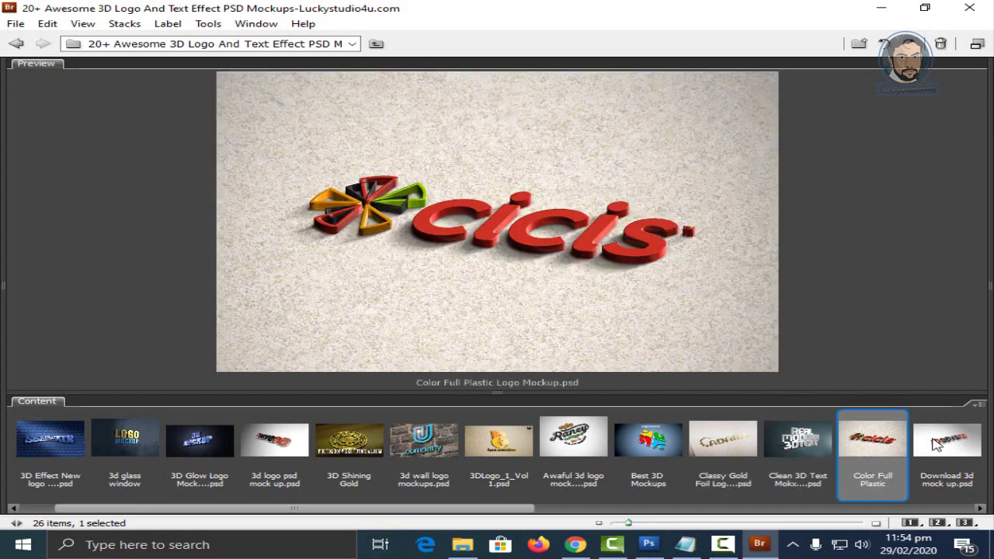
left_click(936, 442)
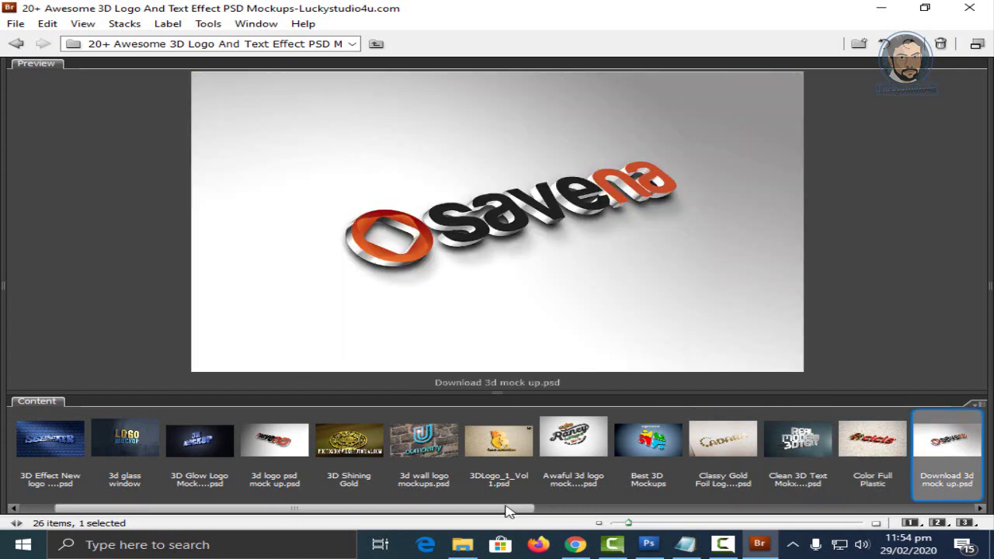
left_click_drag(510, 510, 838, 510)
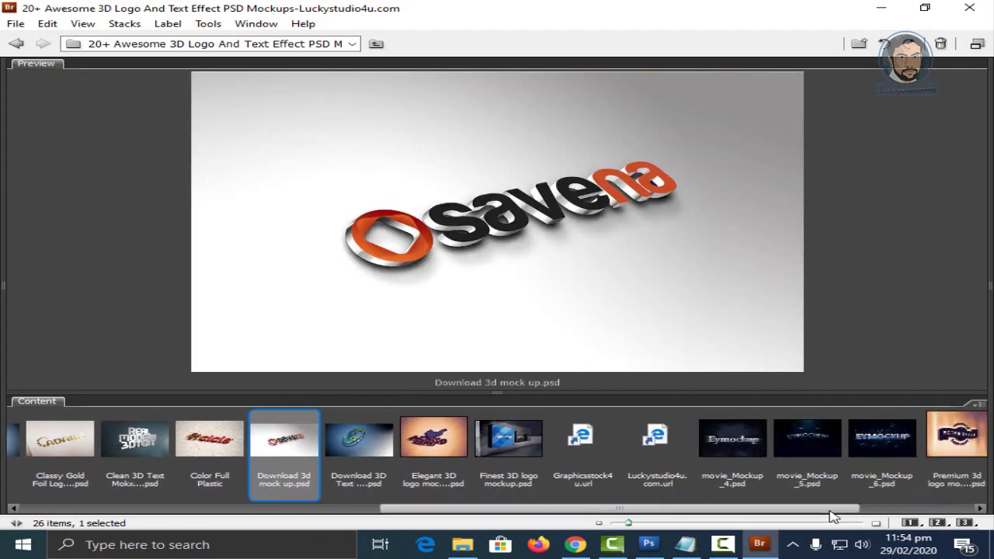
Preview the Download 3D Text, Elegant, Finest and movie_Mockup_4 to 6 files
left_click(360, 440)
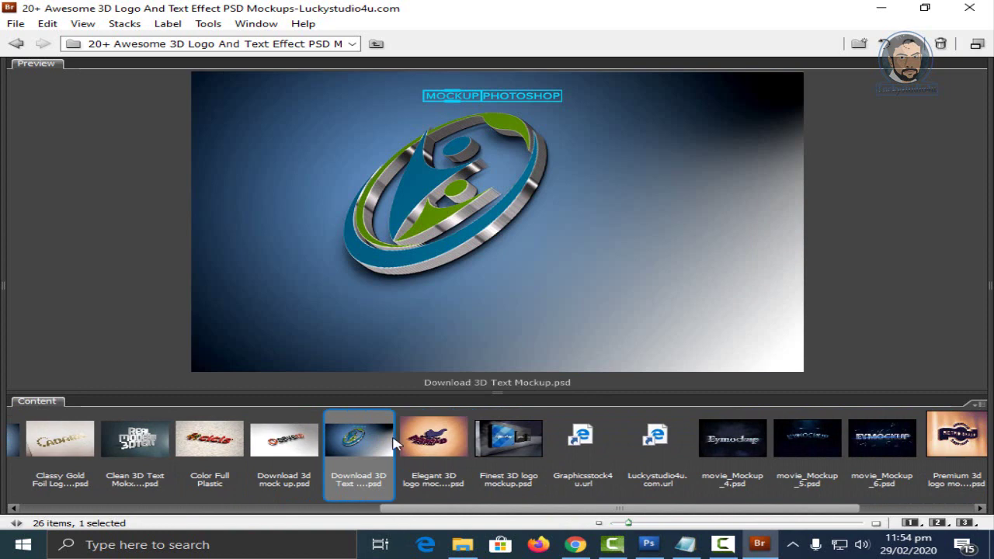
left_click(429, 443)
left_click(503, 443)
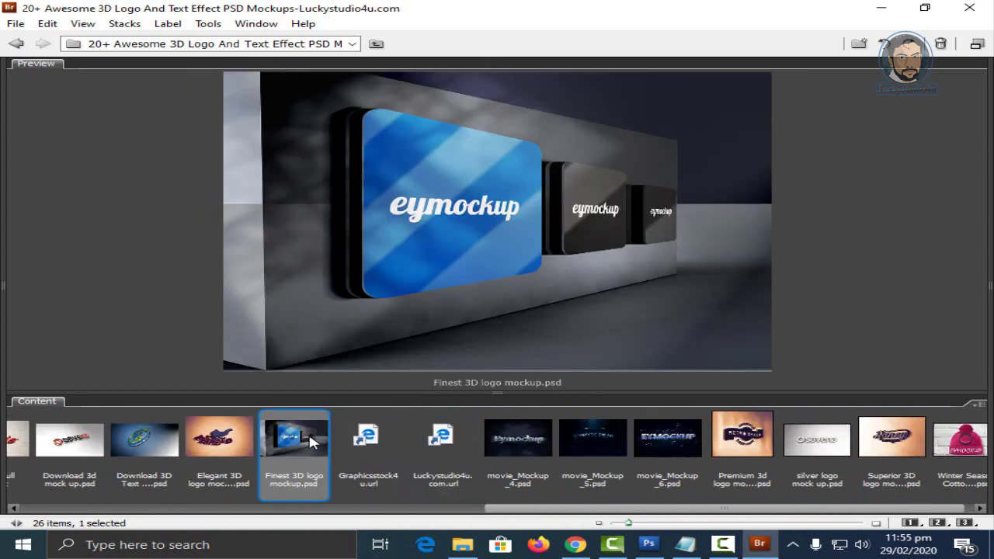
left_click(532, 443)
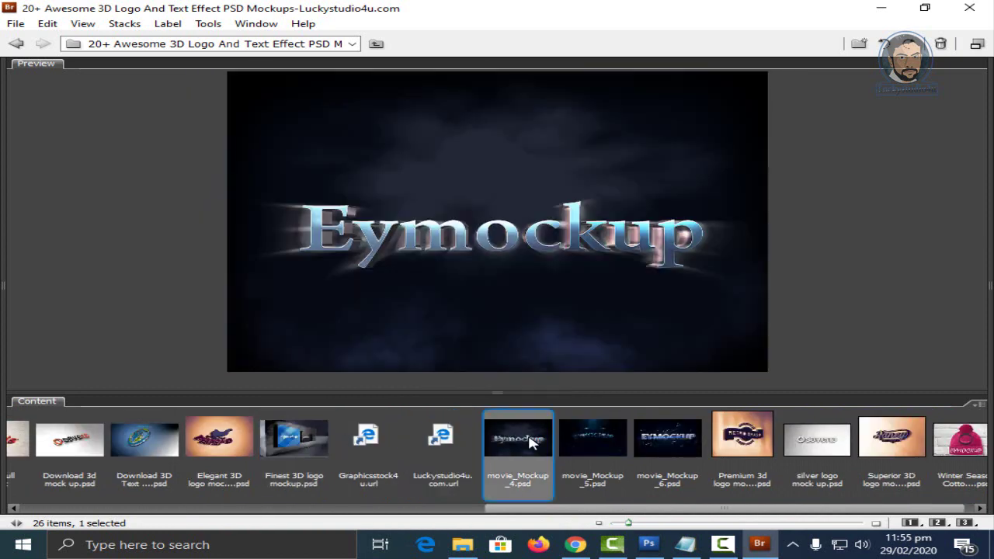
left_click(609, 441)
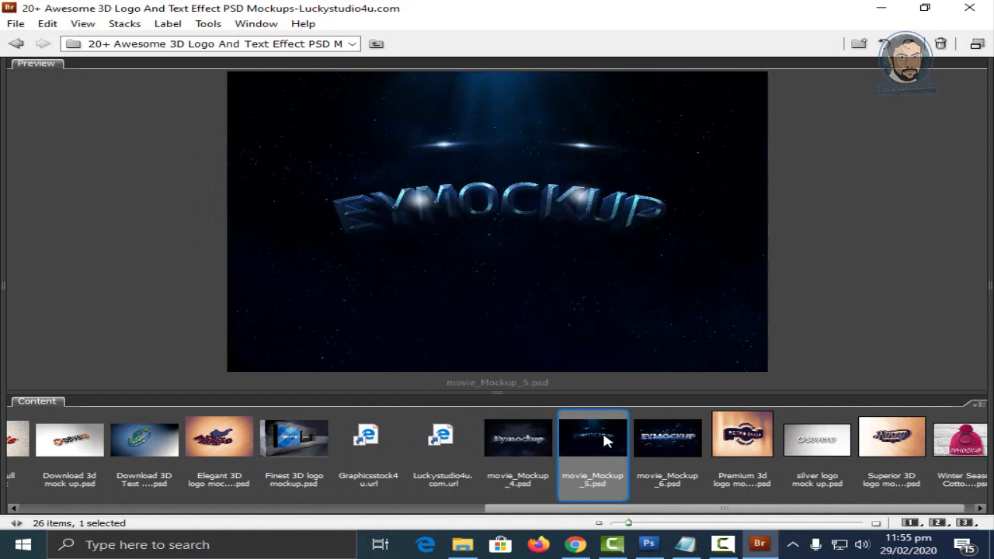
left_click(663, 440)
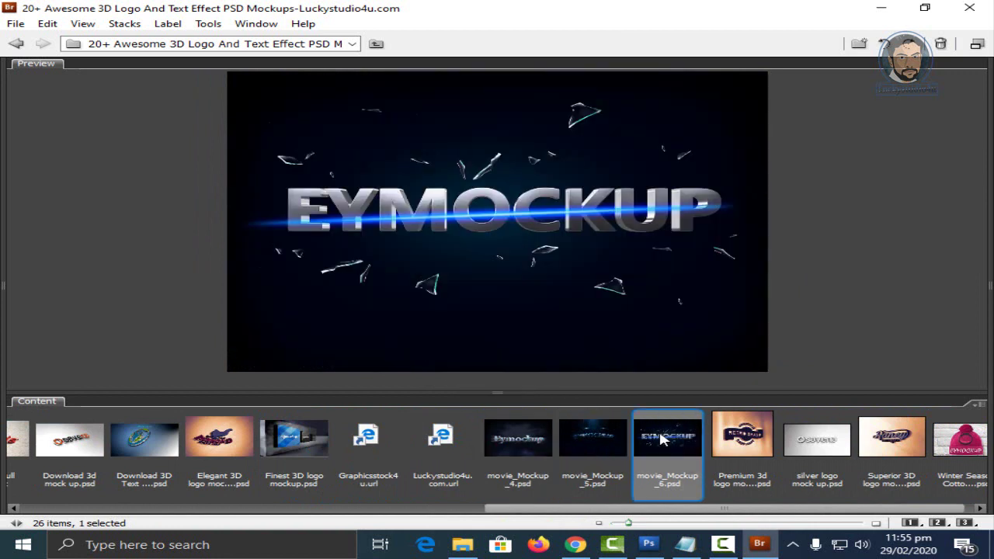
Preview the Premium, silver, Superior 3D and Winter Season cap mockups, returning to Superior
left_click(731, 438)
left_click(821, 438)
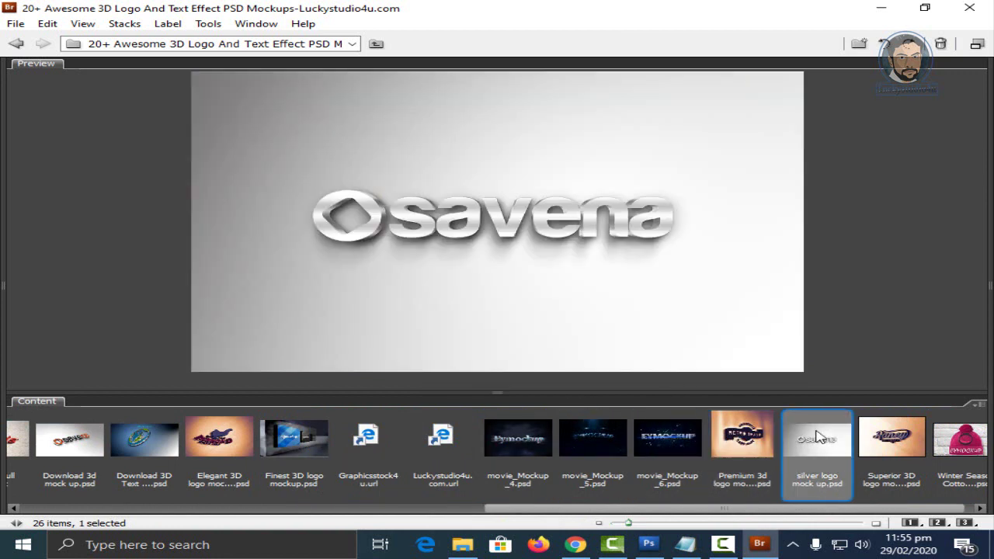
left_click(882, 438)
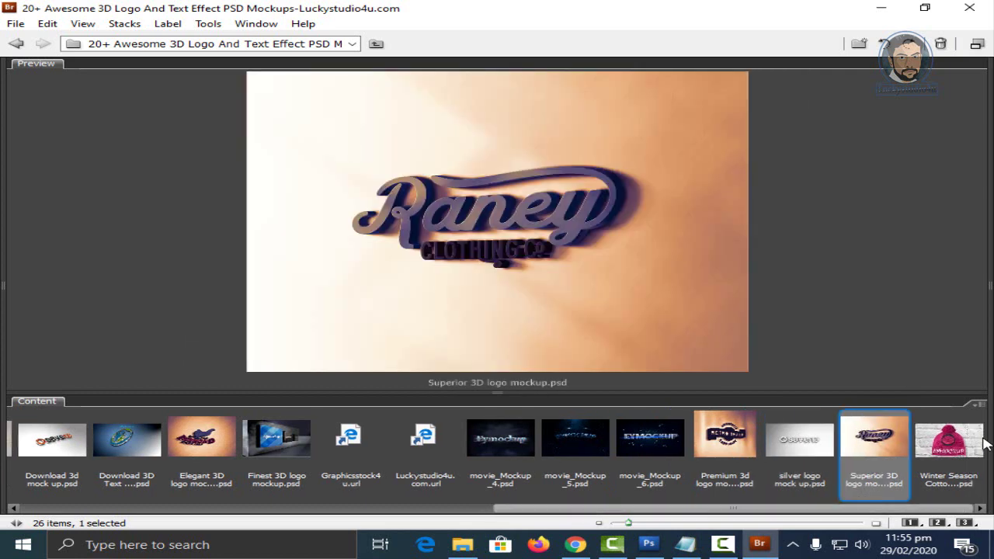
left_click(957, 442)
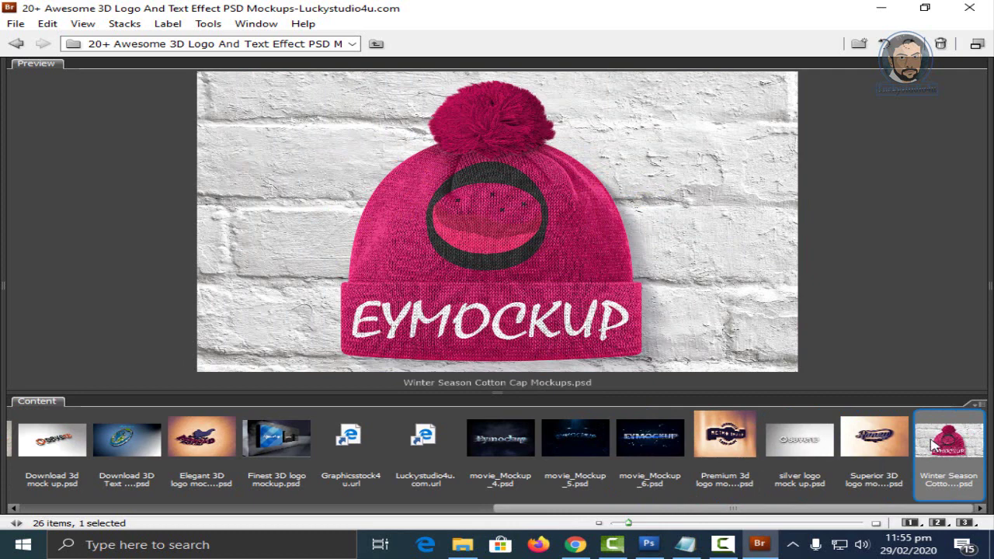
left_click(906, 446)
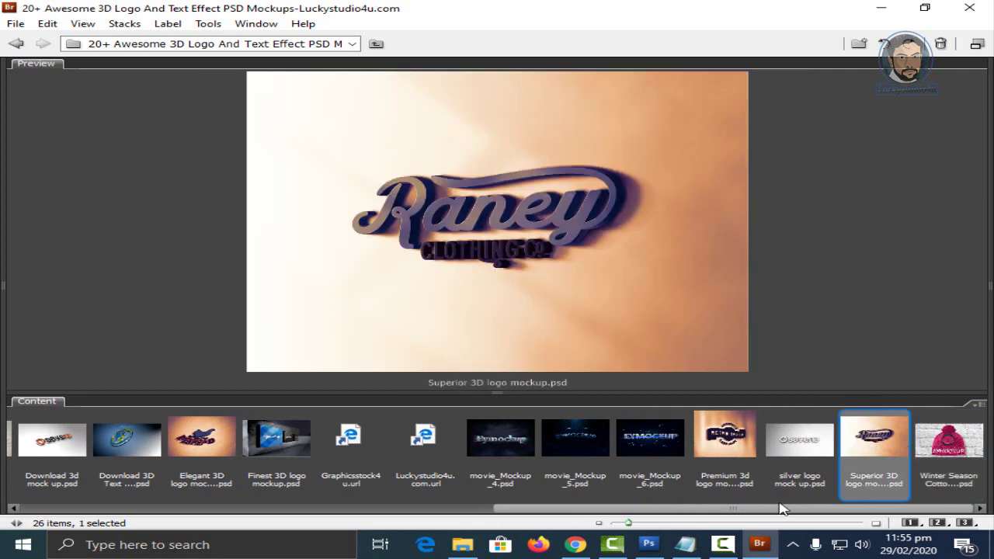
Open the 3d wall logo mockups file in Photoshop from the filmstrip
mouse_move(738, 510)
left_mouse_down()
mouse_move(494, 514)
mouse_move(396, 505)
left_mouse_up()
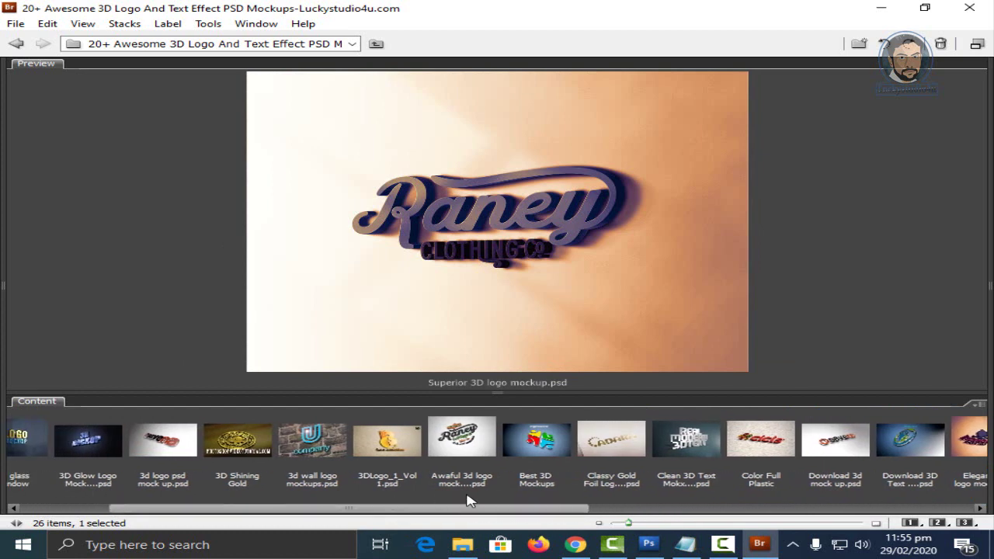
left_click(291, 441)
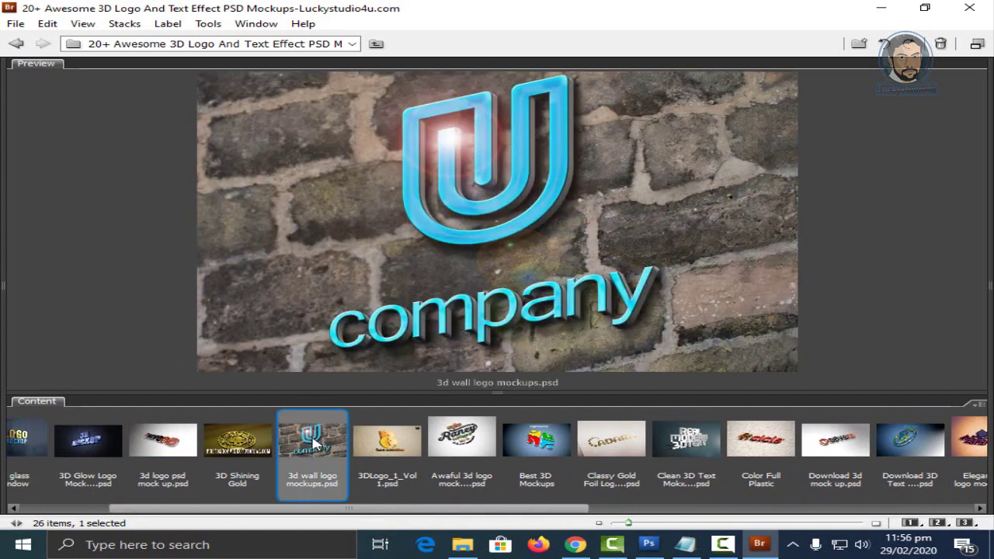
mouse_move(315, 443)
left_mouse_down()
mouse_move(658, 535)
mouse_move(402, 381)
left_mouse_up()
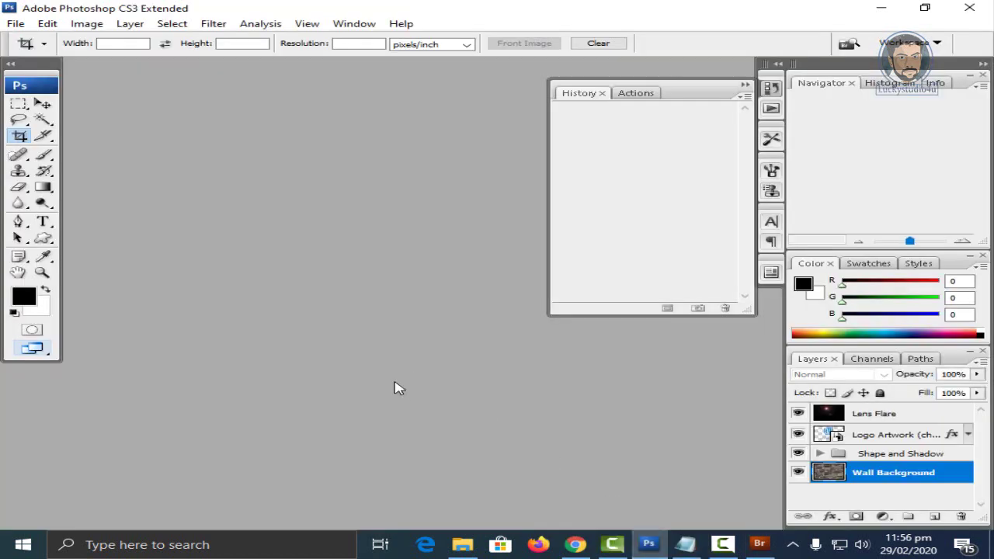
Collapse History, enlarge the wall mockup window and tuck the studiopk high.PNG window behind it
left_click(745, 84)
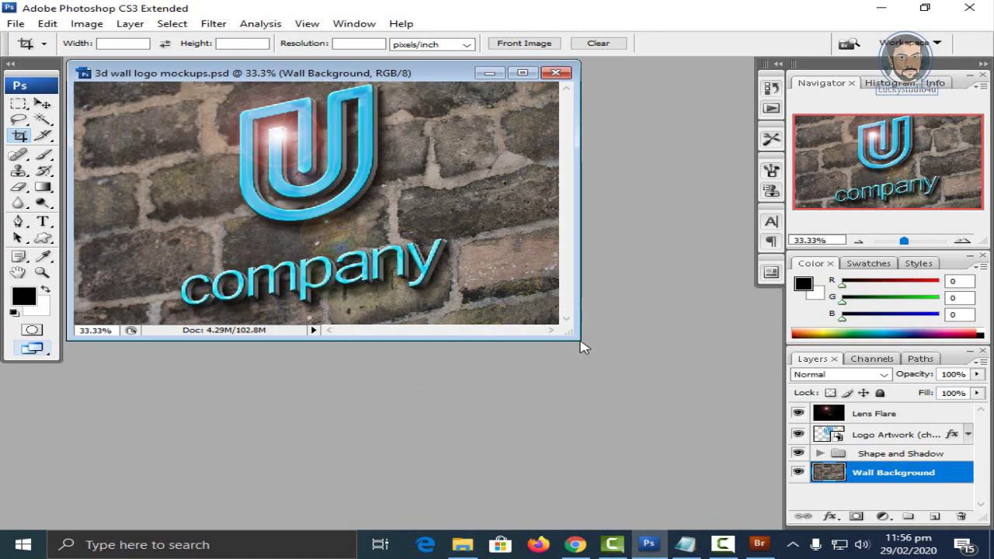
mouse_move(580, 339)
left_mouse_down()
mouse_move(775, 428)
mouse_move(756, 461)
left_mouse_up()
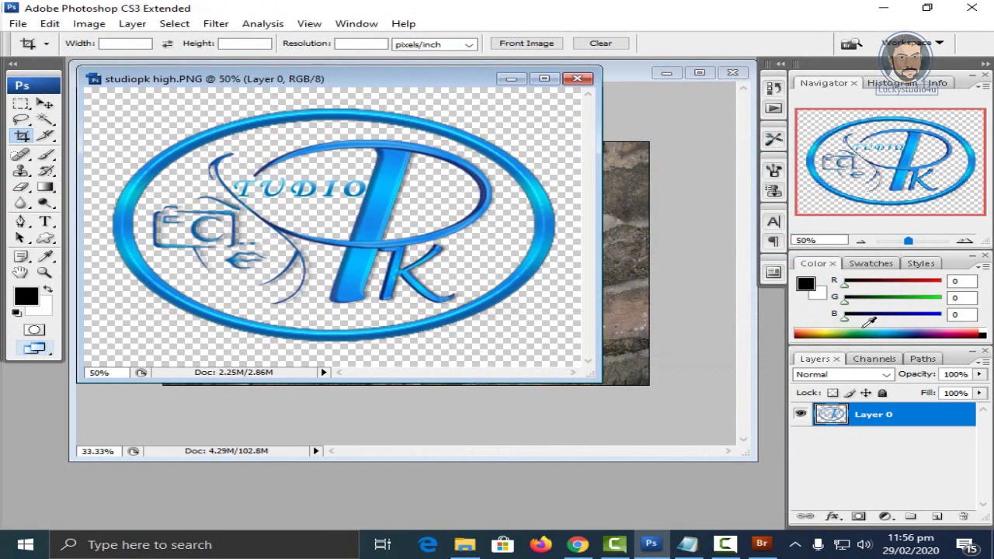
left_click_drag(415, 79, 258, 314)
left_click(435, 404)
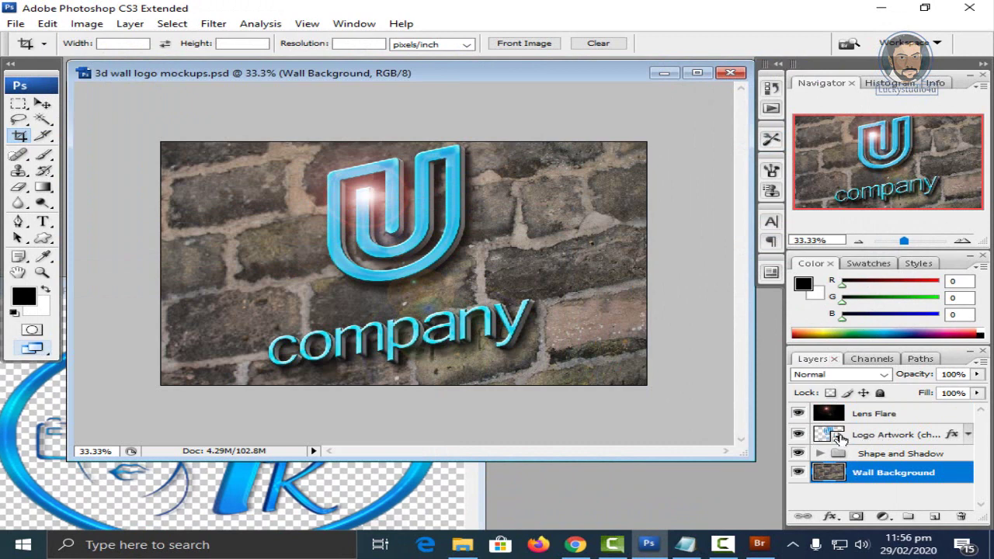
Drag the StudioPK logo into the Logo Artwork smart object and hide the company wording layer
double_click(827, 435)
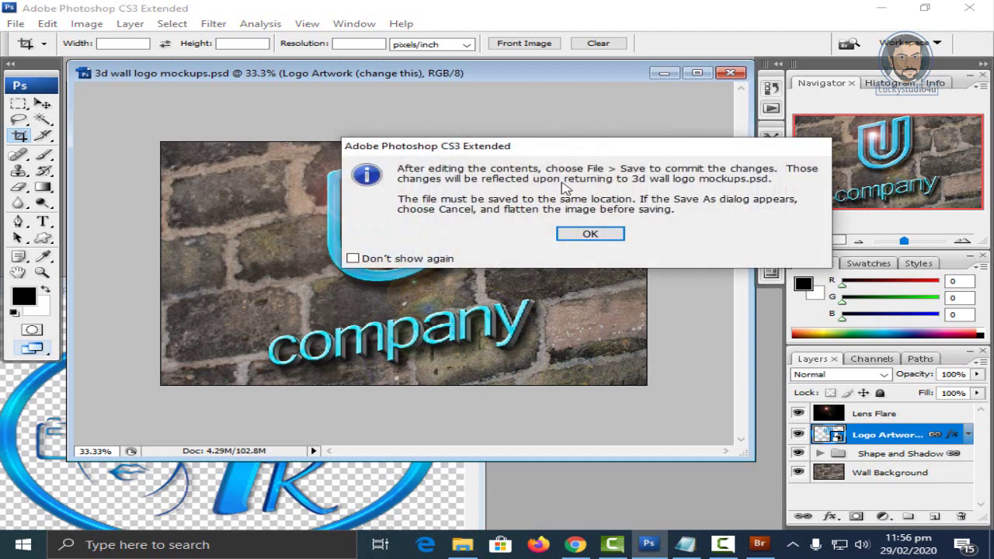
left_click(590, 234)
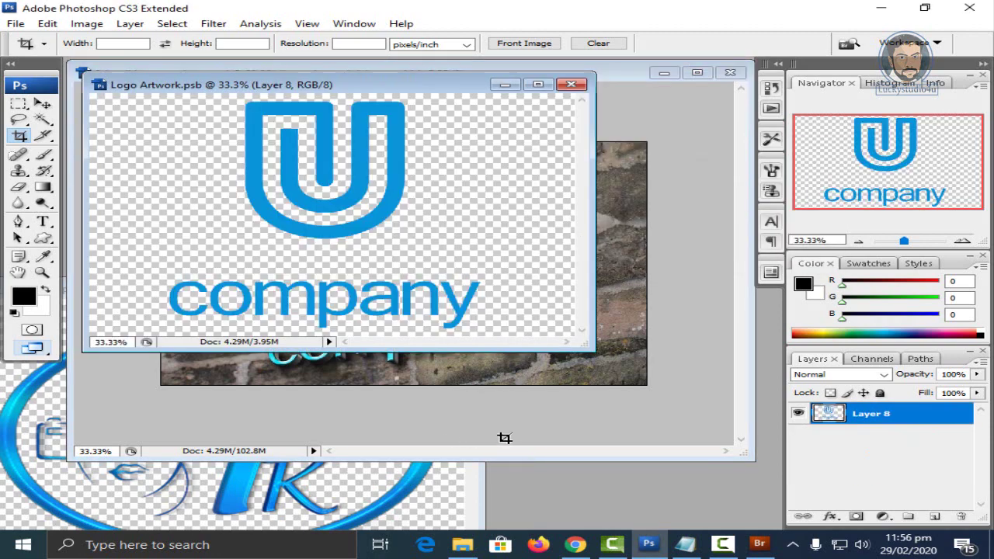
key("v")
mouse_move(366, 435)
left_mouse_down()
mouse_move(406, 181)
mouse_move(411, 197)
left_mouse_up()
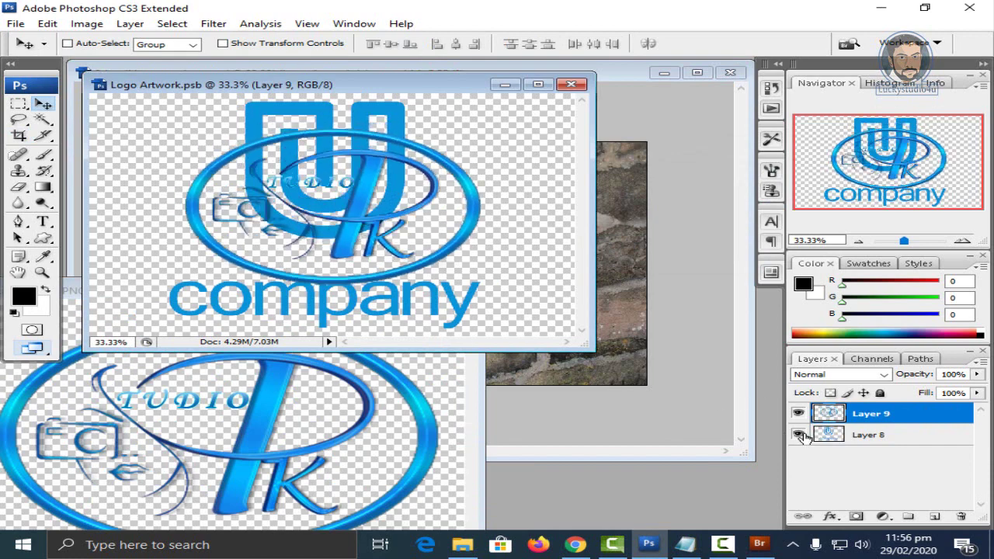
left_click(799, 435)
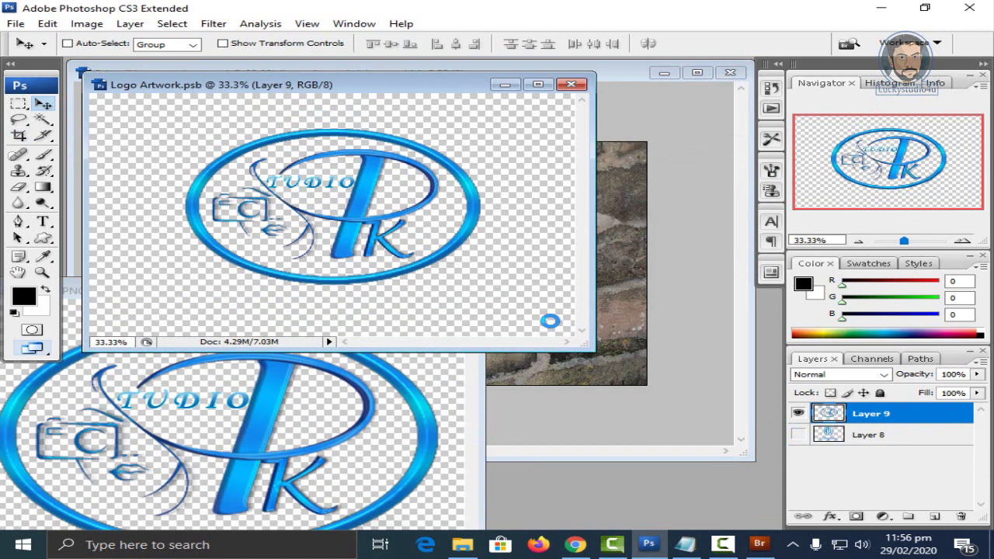
left_click(621, 340)
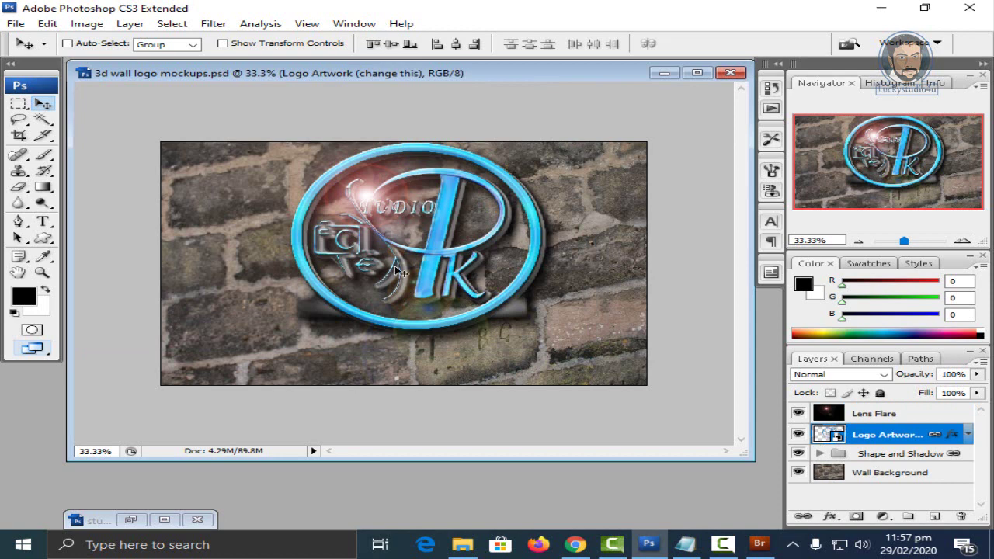
Close the wall mockup and open 3DLogo_1_Vol1 from Bridge, keeping its layers
key("ctrl+w")
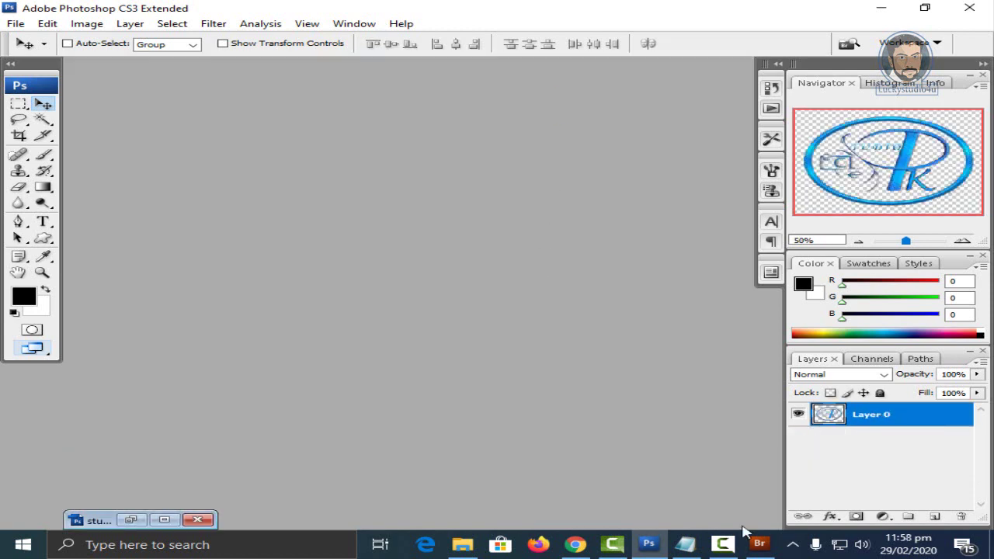
key("alt+Tab")
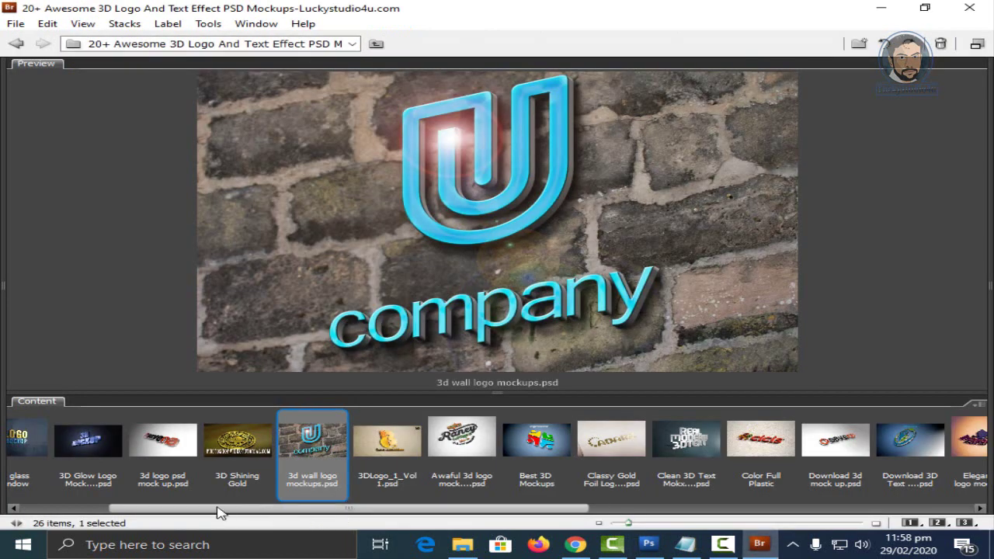
mouse_move(259, 513)
left_mouse_down()
mouse_move(208, 513)
mouse_move(235, 513)
left_mouse_up()
left_click(435, 450)
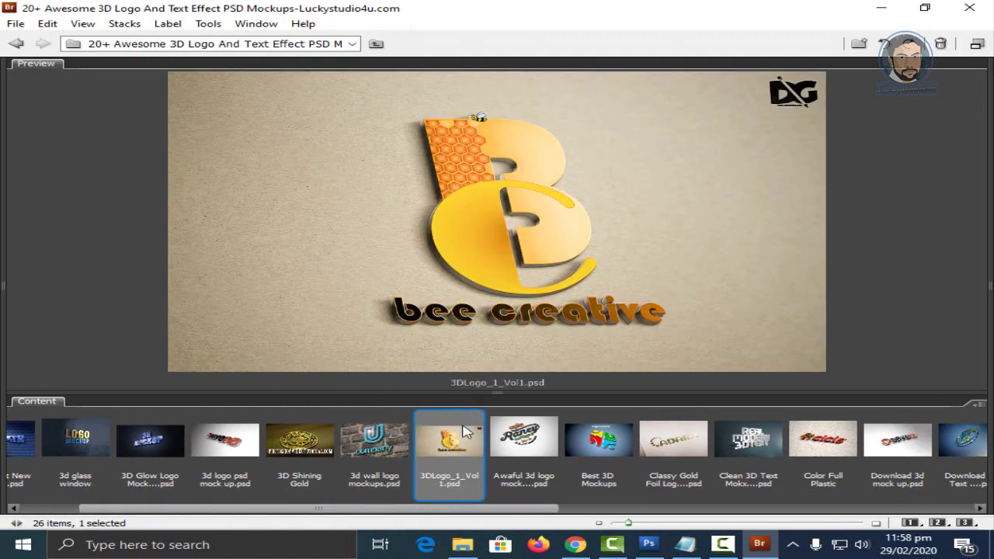
mouse_move(435, 450)
left_mouse_down()
mouse_move(656, 525)
mouse_move(541, 433)
left_mouse_up()
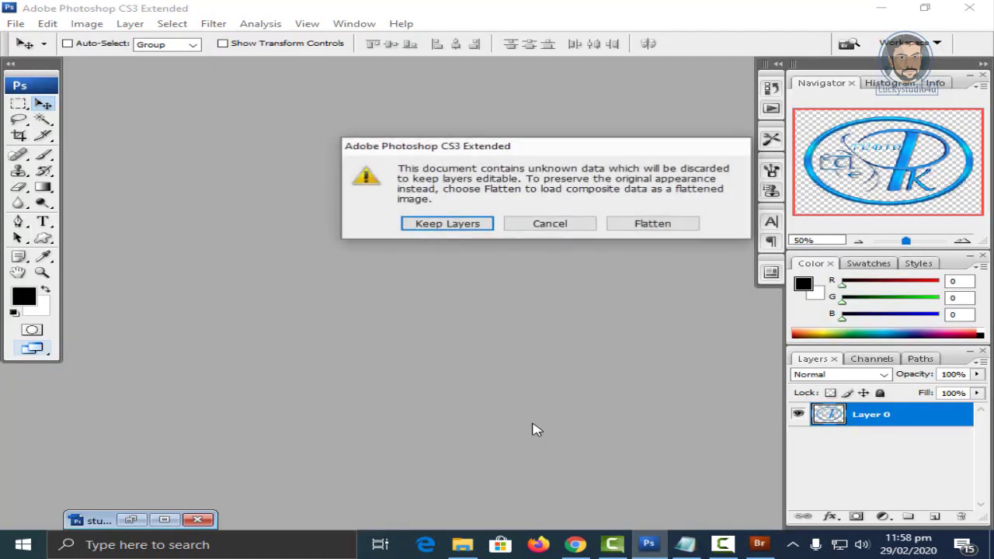
left_click(482, 224)
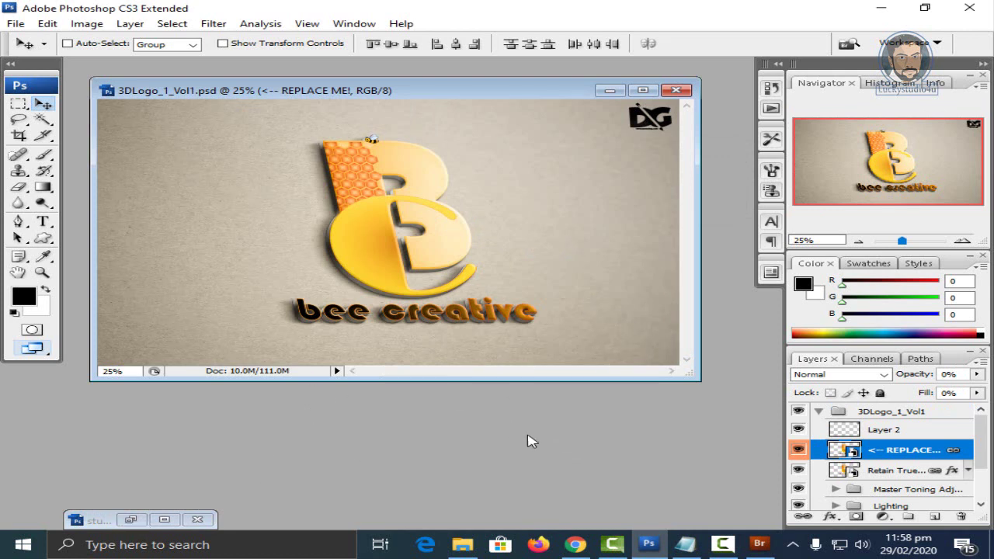
Drag the studio PK emblem into the REPLACE ME smart object and hide the bee creative logo
double_click(849, 450)
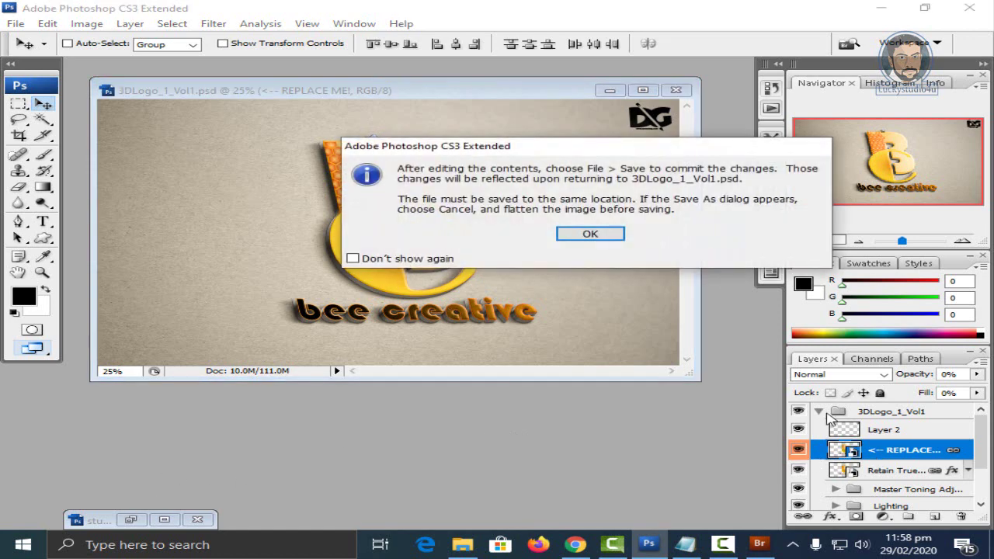
left_click(590, 233)
left_click(132, 519)
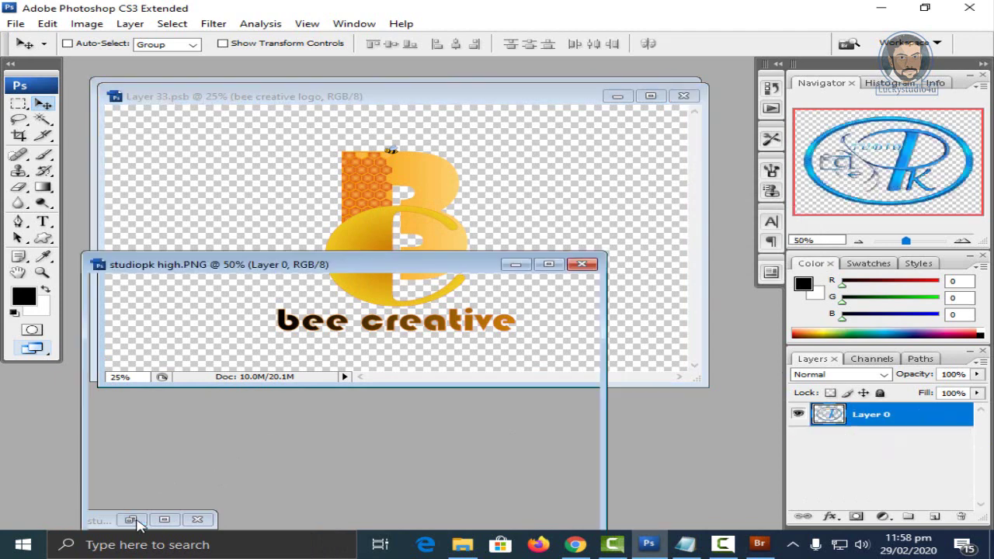
mouse_move(404, 327)
left_mouse_down()
mouse_move(415, 187)
mouse_move(424, 197)
left_mouse_up()
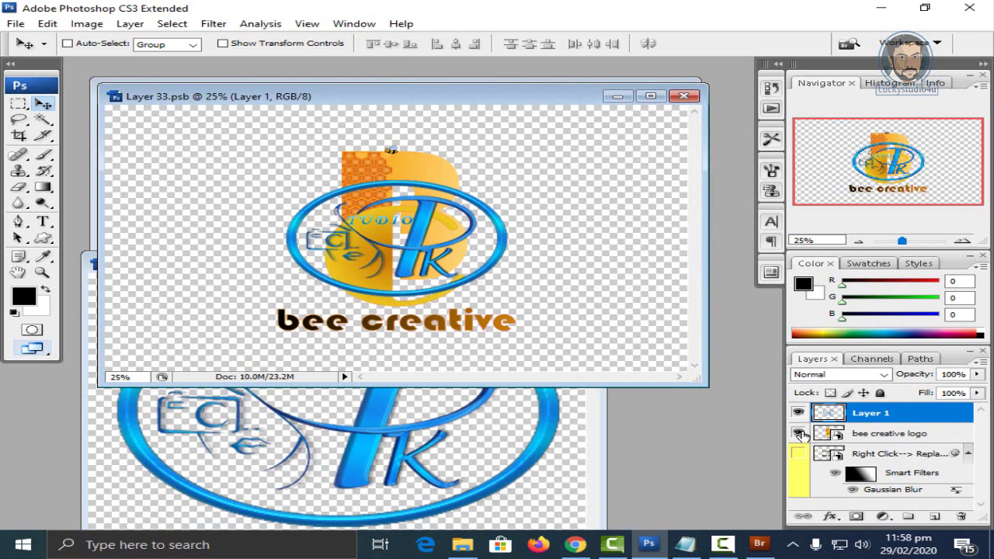
left_click(799, 434)
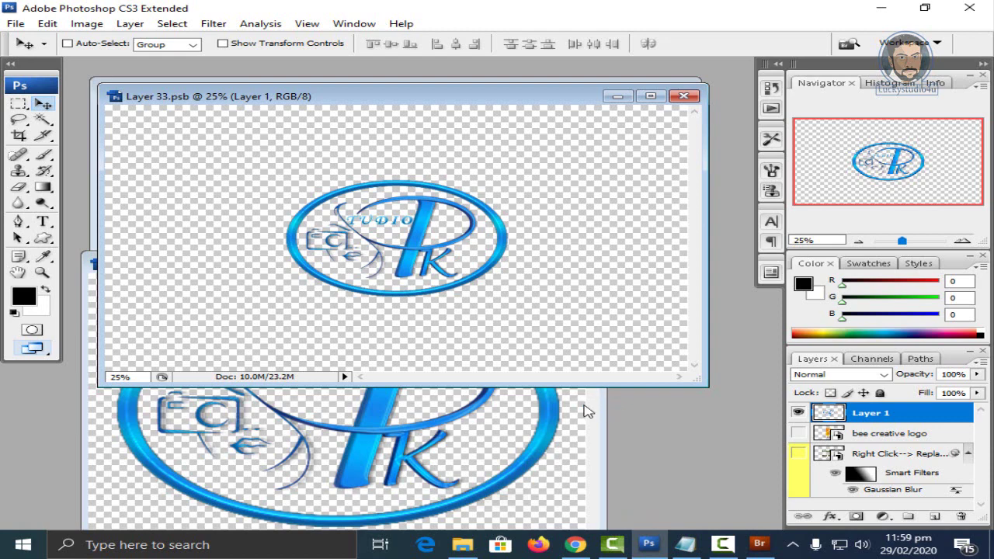
Rearrange the document windows and hide the studio PK emblem layer (Layer 1)
left_click(588, 412)
left_click(518, 266)
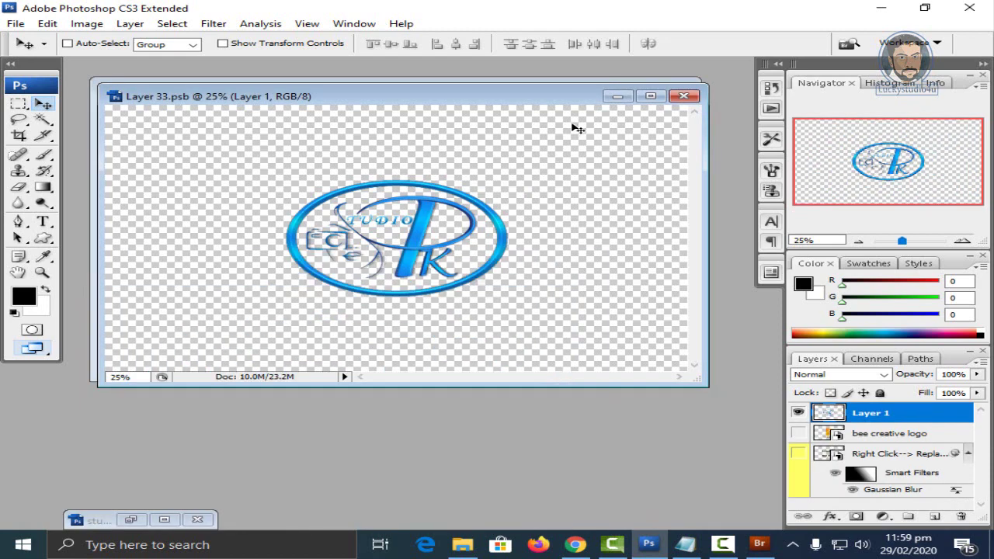
left_click_drag(565, 98, 604, 312)
left_click(548, 222)
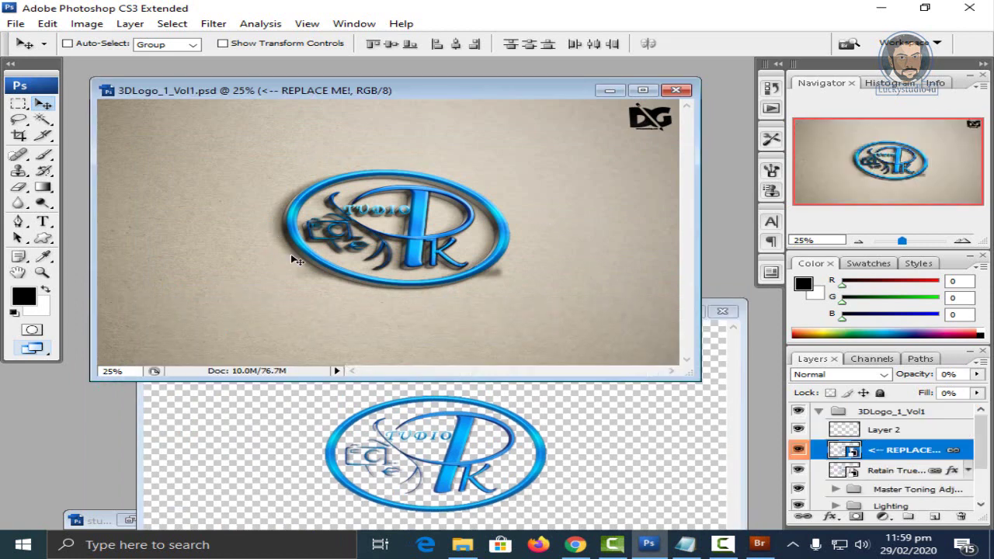
left_click_drag(710, 311, 683, 177)
left_click(799, 433)
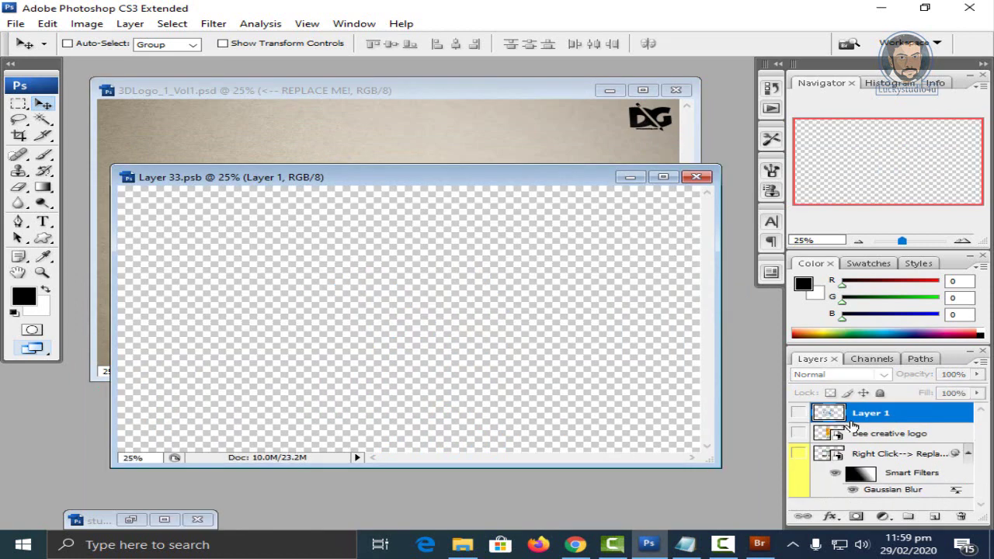
Type the text StudioPK and move it to the centre of the canvas
left_click(43, 222)
left_click(262, 327)
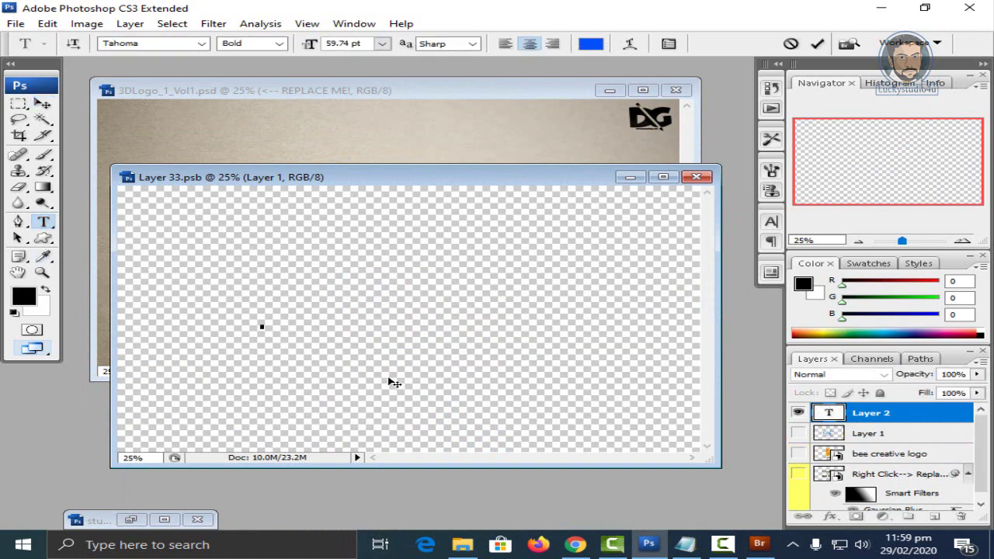
type("Studio")
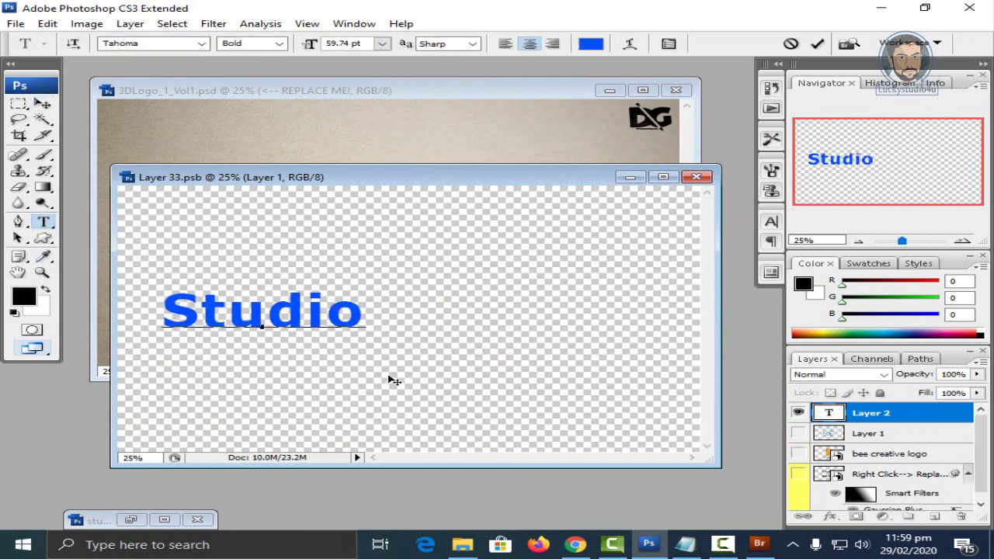
type("PK")
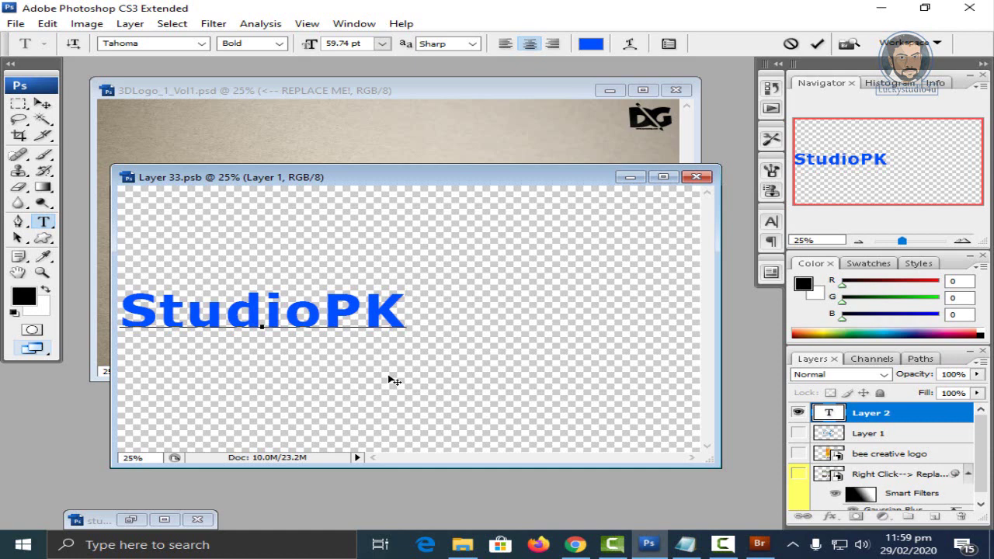
left_click(43, 103)
left_click_drag(298, 313, 458, 322)
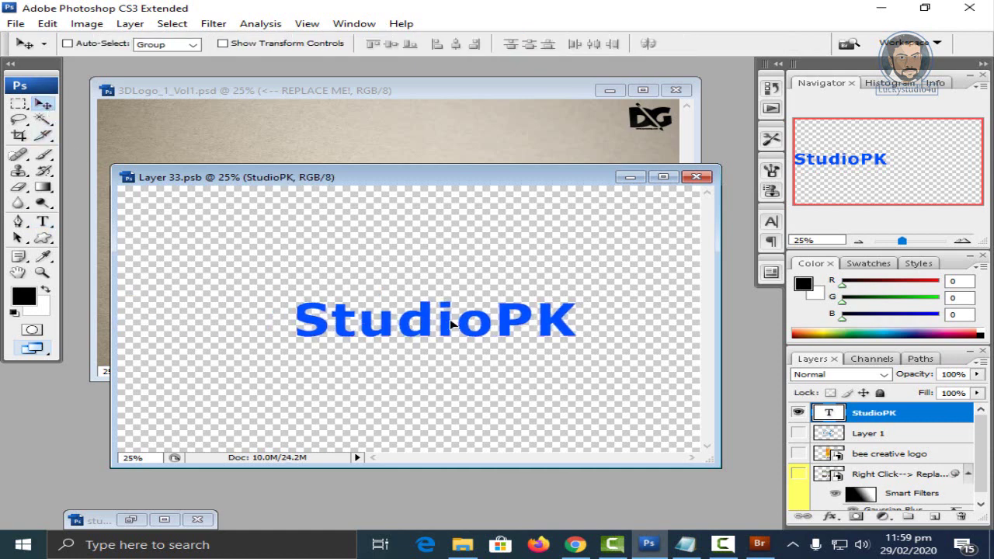
Set the StudioPK text to Berlin Sans FB with the S enlarged to 72 pt
double_click(829, 413)
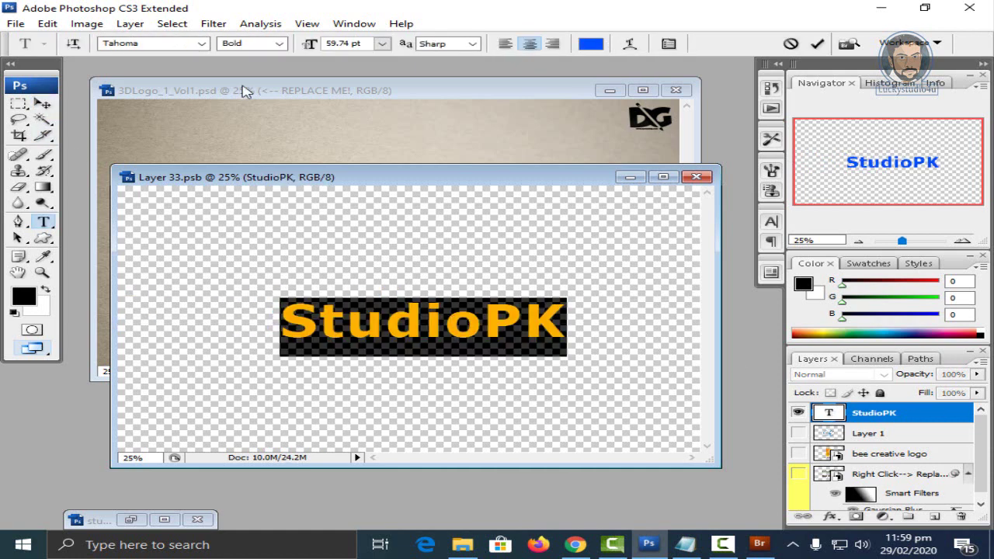
left_click(201, 43)
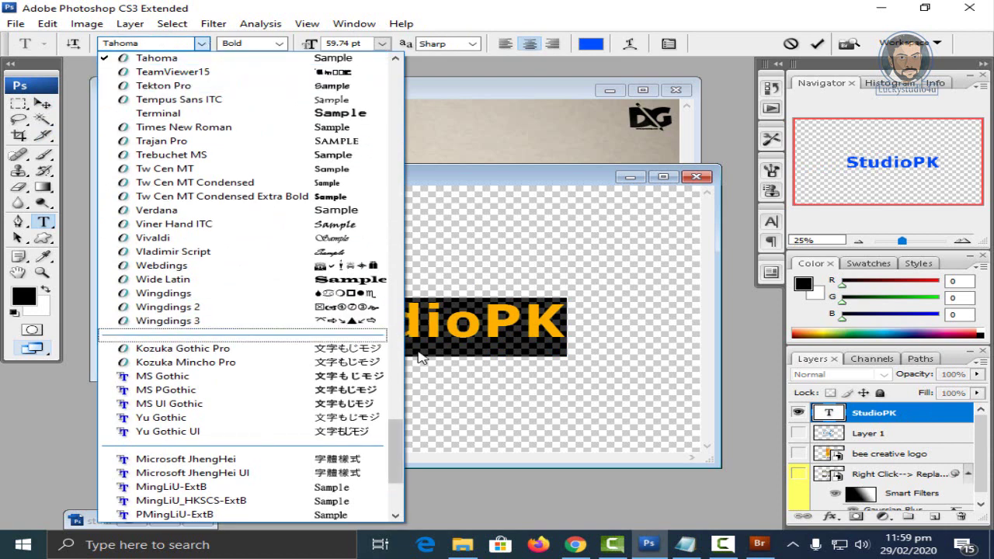
type("Berlin Sans FB")
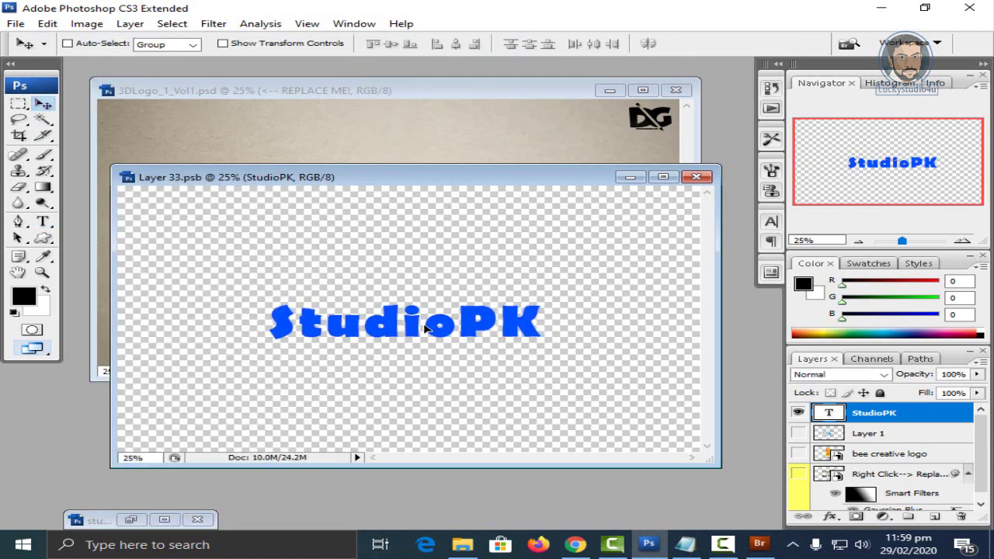
key("ctrl+h")
left_click(381, 44)
left_click_drag(460, 333, 247, 326)
left_click(342, 295)
left_click(284, 326)
Colour the word Studio orange-red
left_click_drag(313, 48, 342, 48)
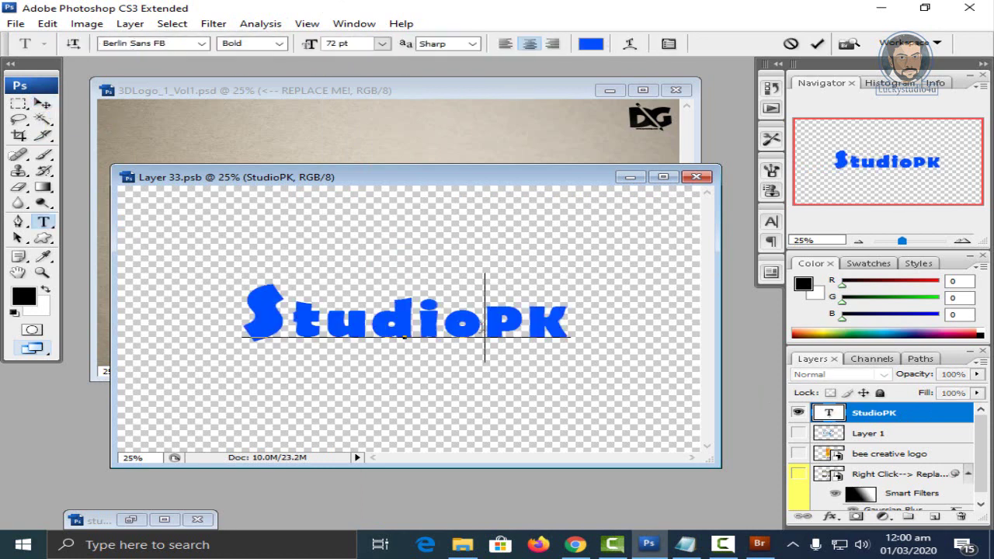
key("shift+Left")
key("shift+Left")
key("shift+Left")
left_click(592, 45)
left_click_drag(194, 386, 181, 386)
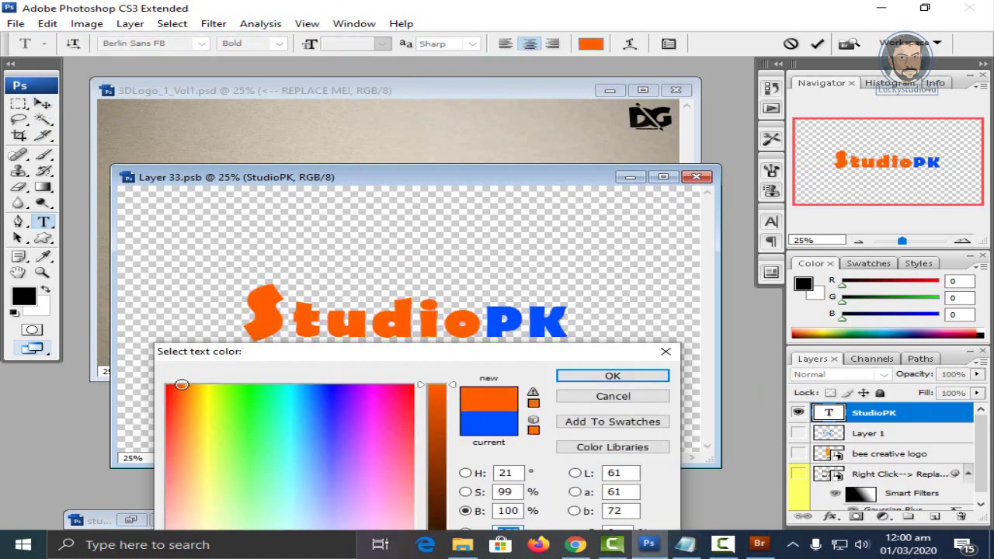
left_click(437, 421)
Colour the letters PK purple and commit the text edits
left_click(613, 376)
left_click(484, 318)
left_click_drag(484, 319, 572, 318)
left_click(592, 44)
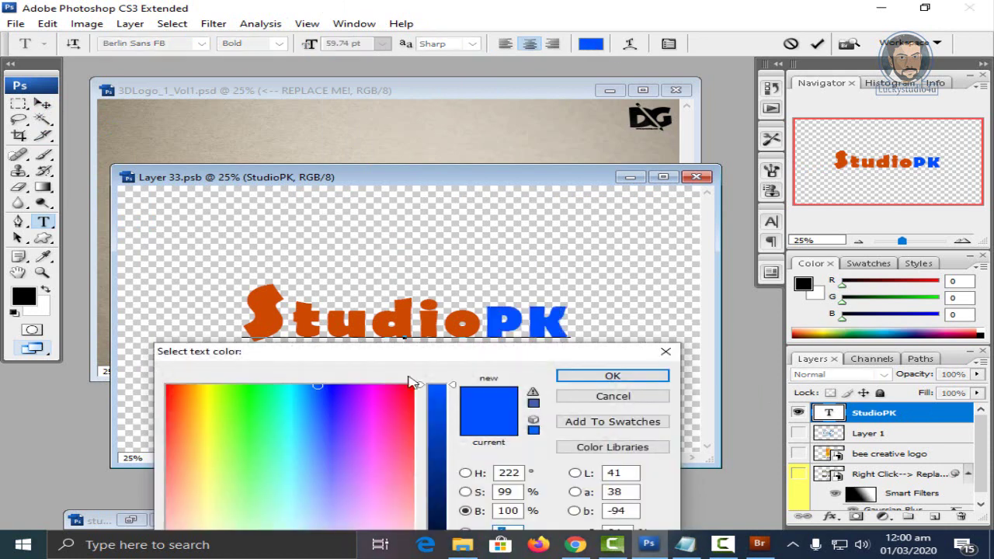
left_click(261, 386)
left_click_drag(222, 388, 344, 385)
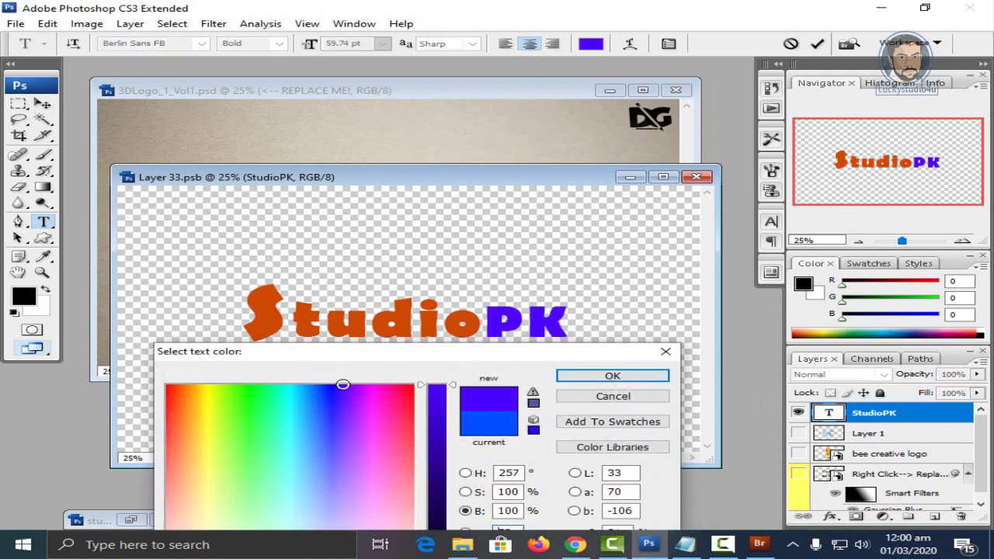
mouse_move(400, 360)
left_mouse_down()
mouse_move(522, 390)
mouse_move(531, 378)
left_mouse_up()
mouse_move(344, 404)
left_mouse_down()
mouse_move(489, 404)
mouse_move(478, 403)
left_mouse_up()
left_click(740, 393)
left_click(42, 104)
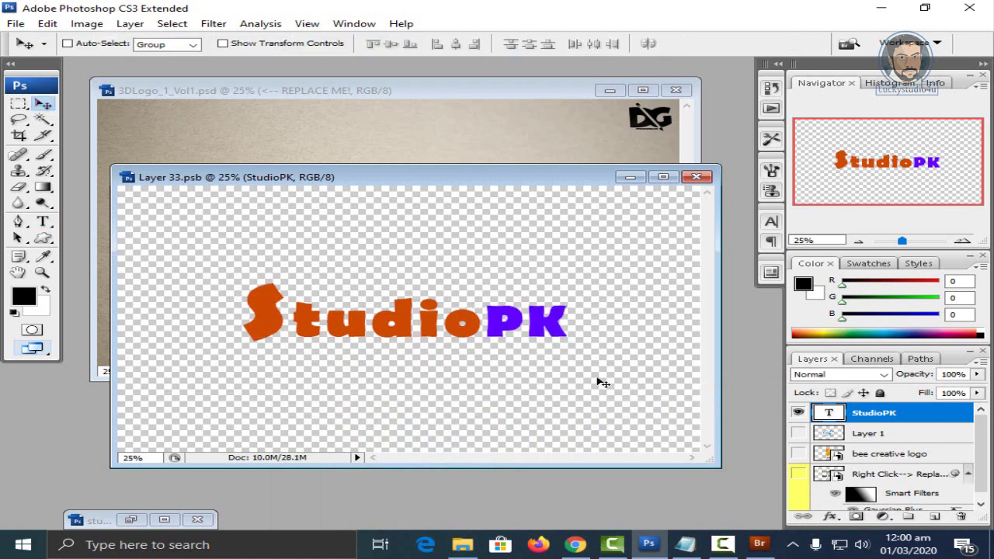
Give the StudioPK text a white (ffffff) stroke and save the smart object with Ctrl+S
left_click(831, 518)
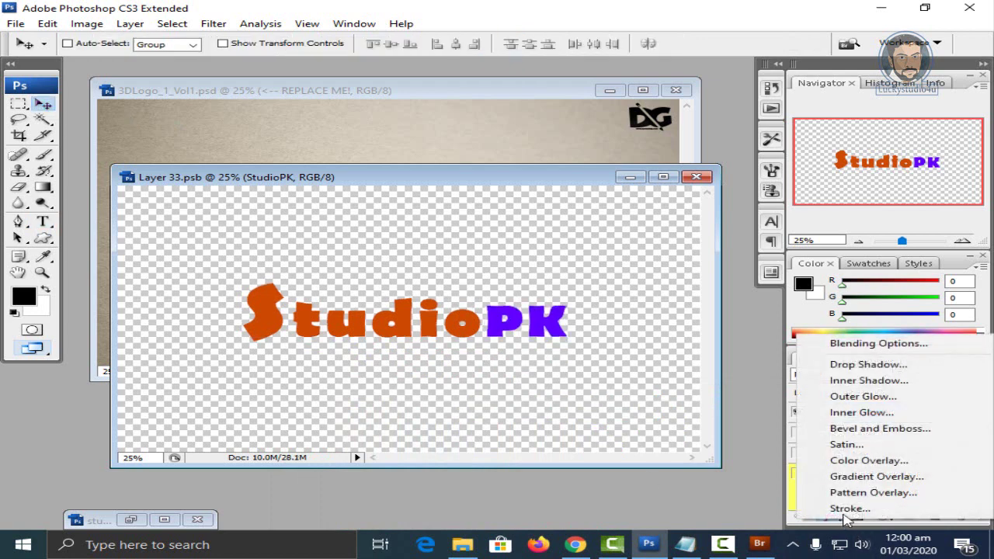
left_click(850, 509)
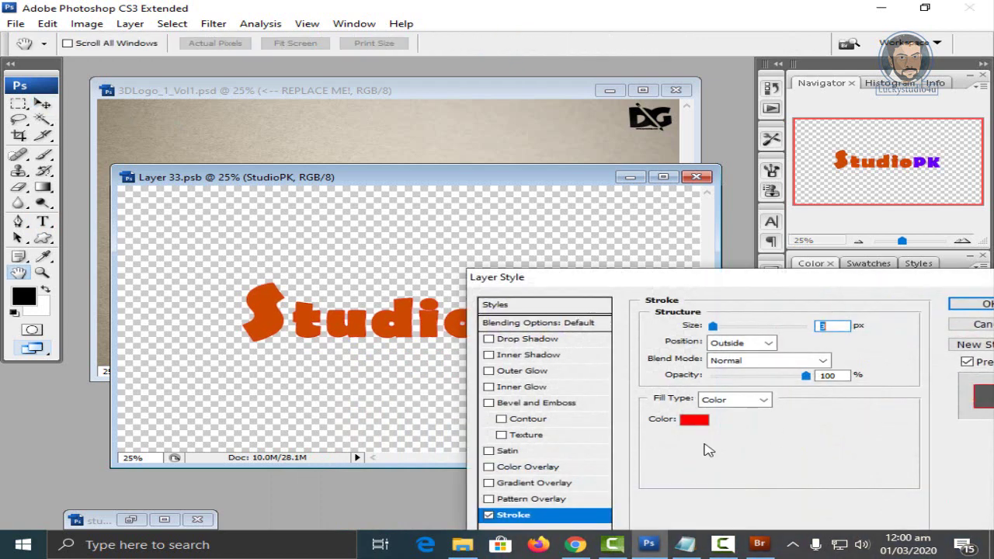
left_click(695, 420)
left_click_drag(546, 378, 652, 273)
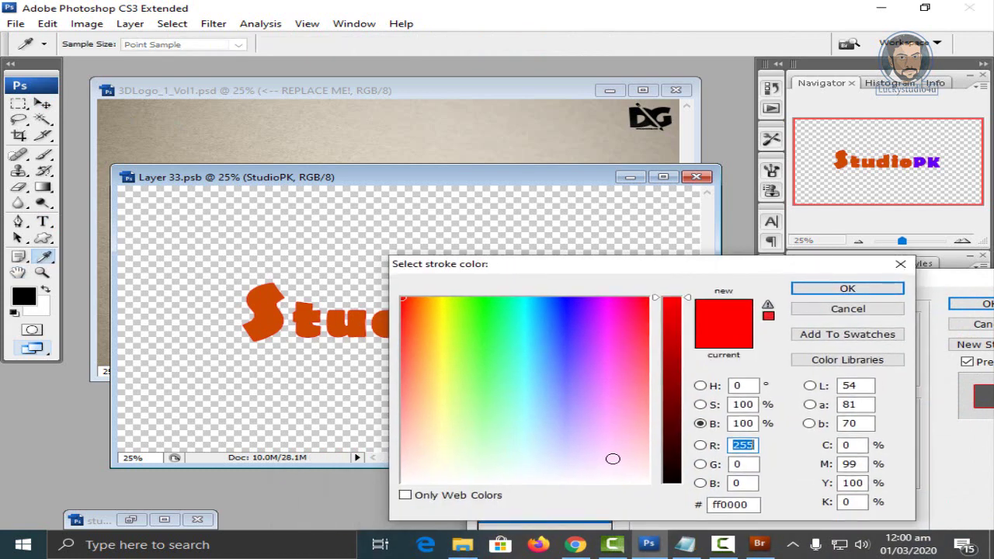
double_click(722, 510)
type("ffffff")
left_click(845, 294)
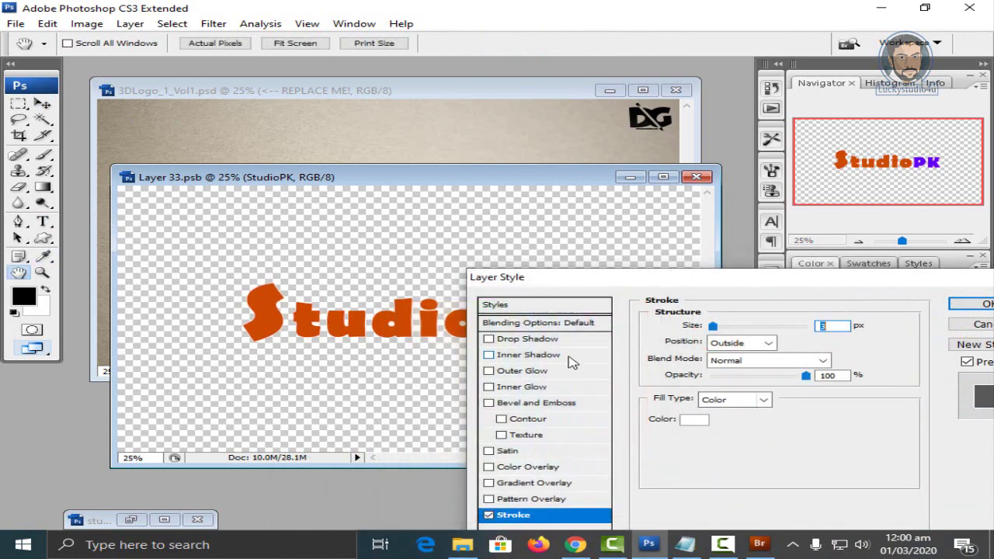
left_click(968, 304)
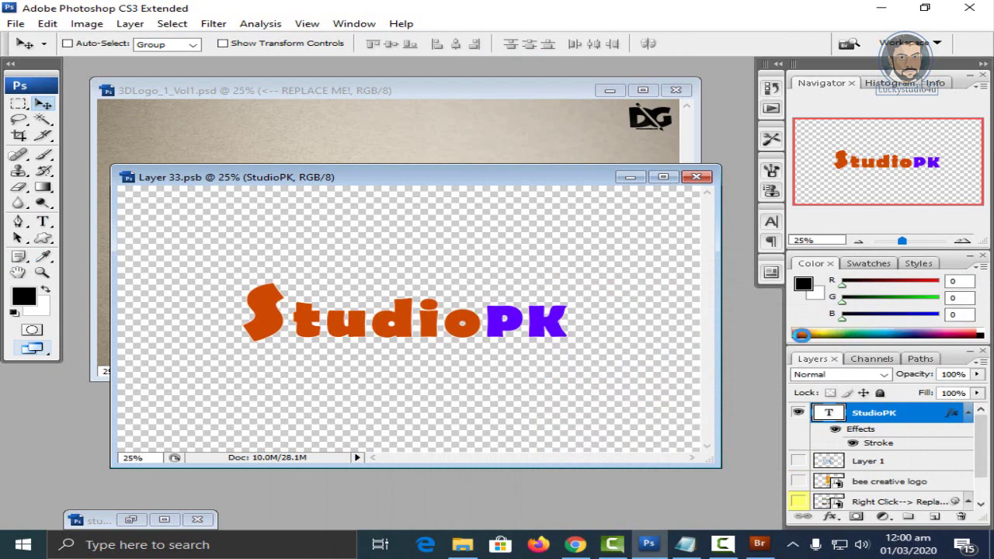
key("ctrl+s")
Bring the 3DLogo_1_Vol1 mockup forward, enlarge its window and zoom in twice on the lettering
left_click(458, 97)
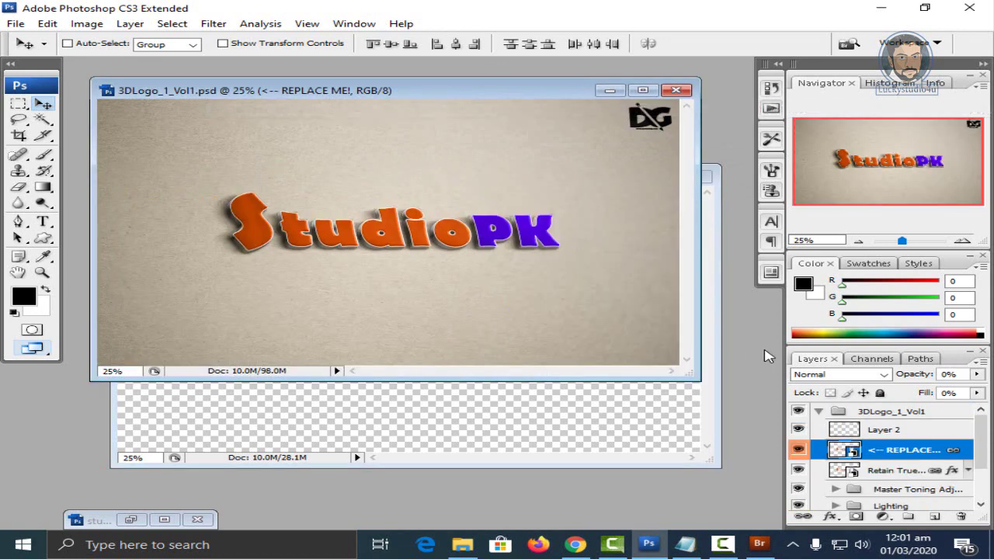
left_click_drag(694, 375, 722, 454)
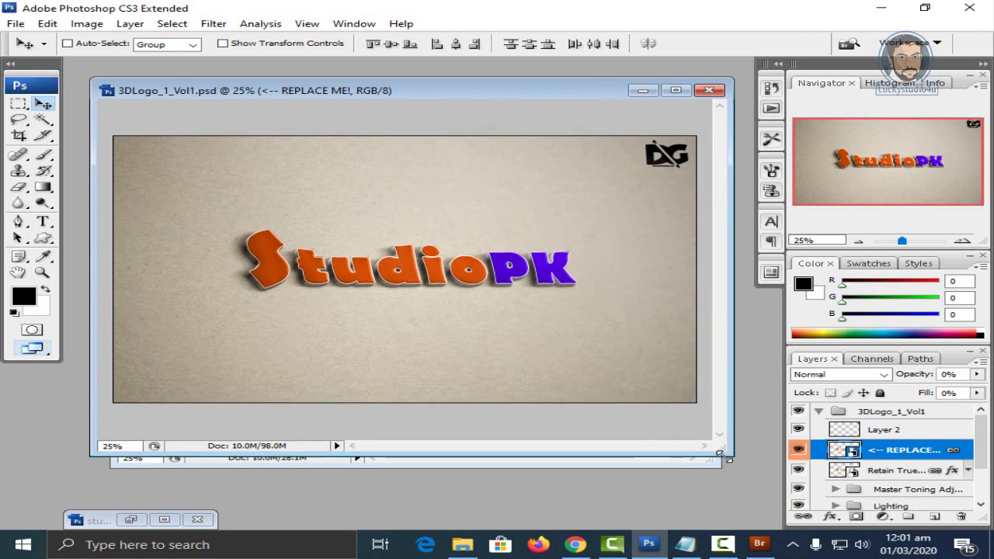
key("ctrl+plus")
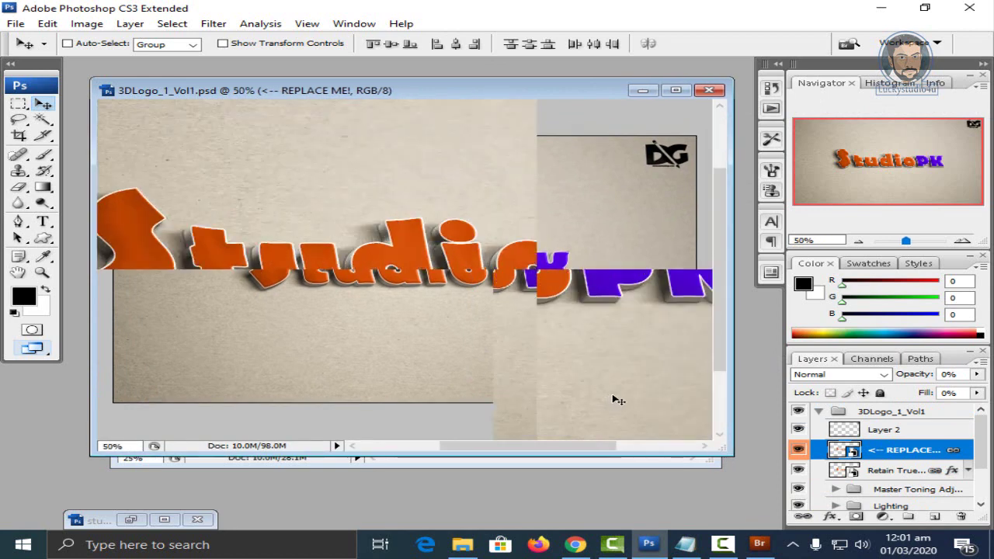
key("ctrl+plus")
Pan along the StudioPK letters from end to start, then zoom back out
mouse_move(611, 384)
left_mouse_down()
mouse_move(349, 328)
mouse_move(582, 355)
mouse_move(480, 362)
left_mouse_up()
left_click_drag(615, 359, 399, 359)
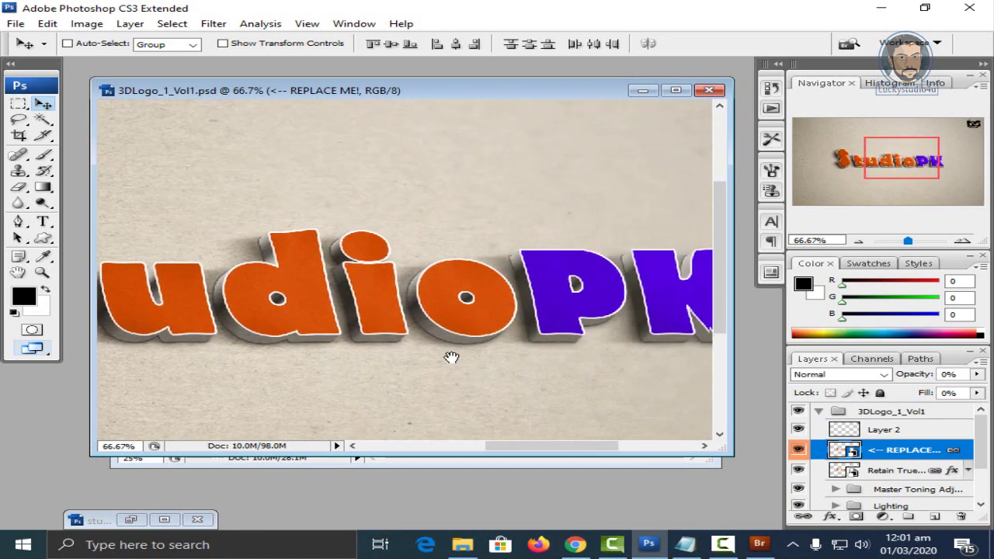
mouse_move(606, 357)
left_mouse_down()
mouse_move(488, 359)
mouse_move(542, 355)
left_mouse_up()
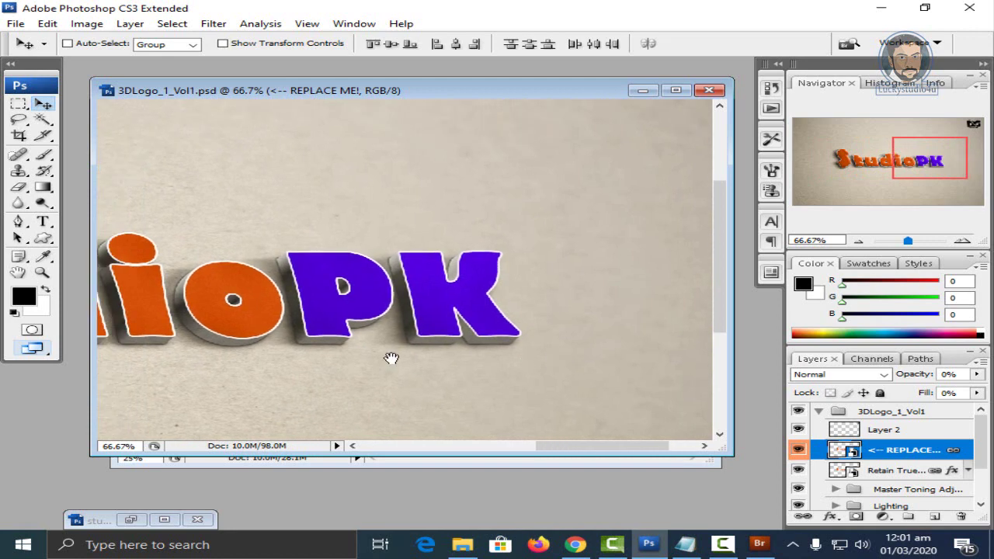
left_click_drag(391, 359, 668, 360)
left_click_drag(448, 360, 551, 366)
left_click_drag(351, 368, 420, 371)
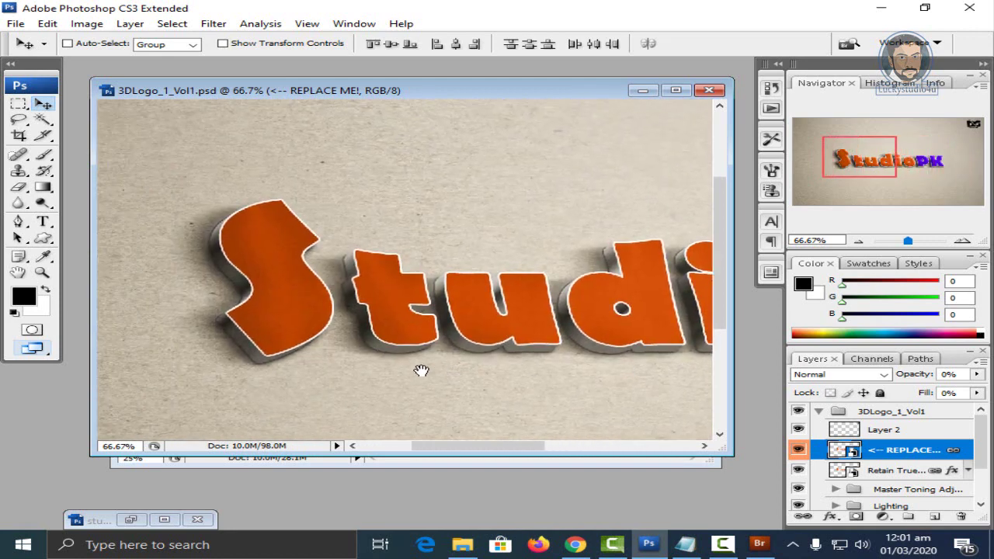
key("ctrl+minus")
key("ctrl+minus")
key("ctrl+minus")
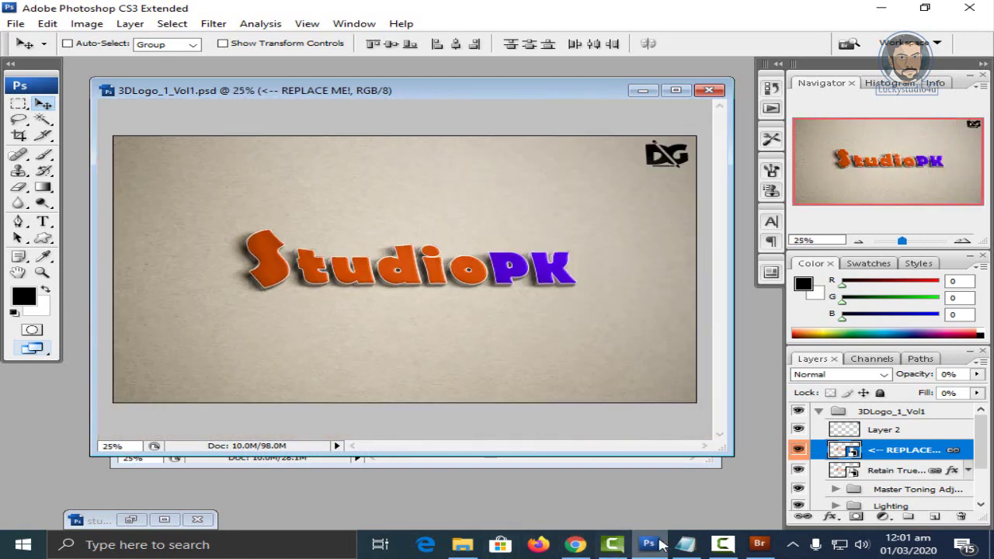
Select Color Full Plastic Logo Mockup in Bridge and return to Photoshop with it open
left_click(760, 544)
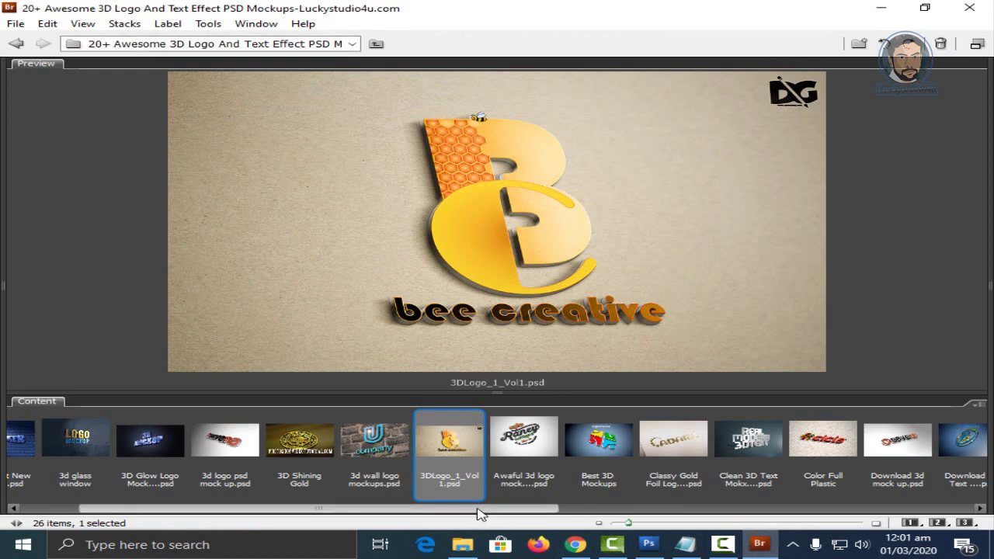
left_click_drag(480, 513, 706, 511)
left_click(383, 445)
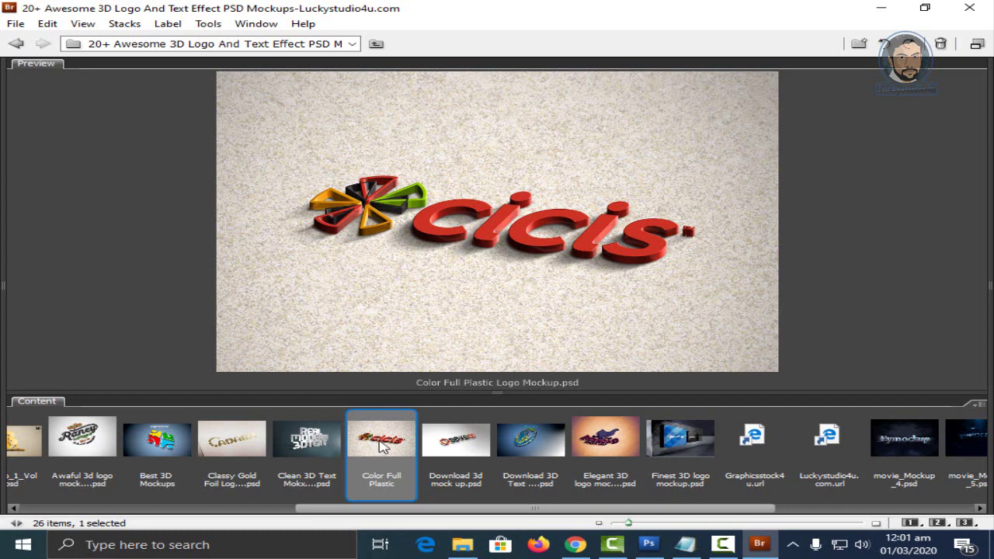
mouse_move(648, 545)
left_click(662, 528)
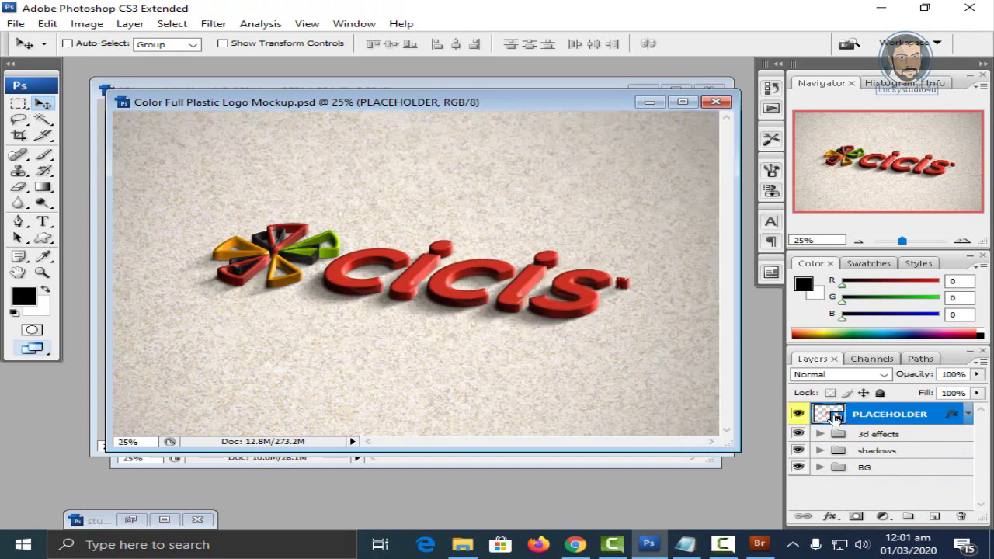
Open the PLACEHOLDER smart object contents and close 3DLogo_1_Vol1.psd without saving
double_click(830, 416)
left_click(591, 234)
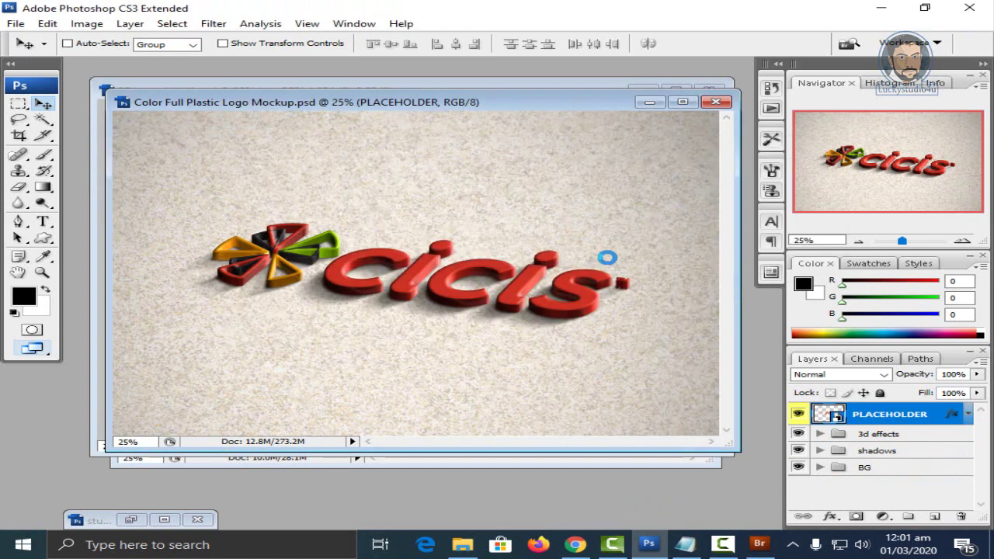
key("ctrl+w")
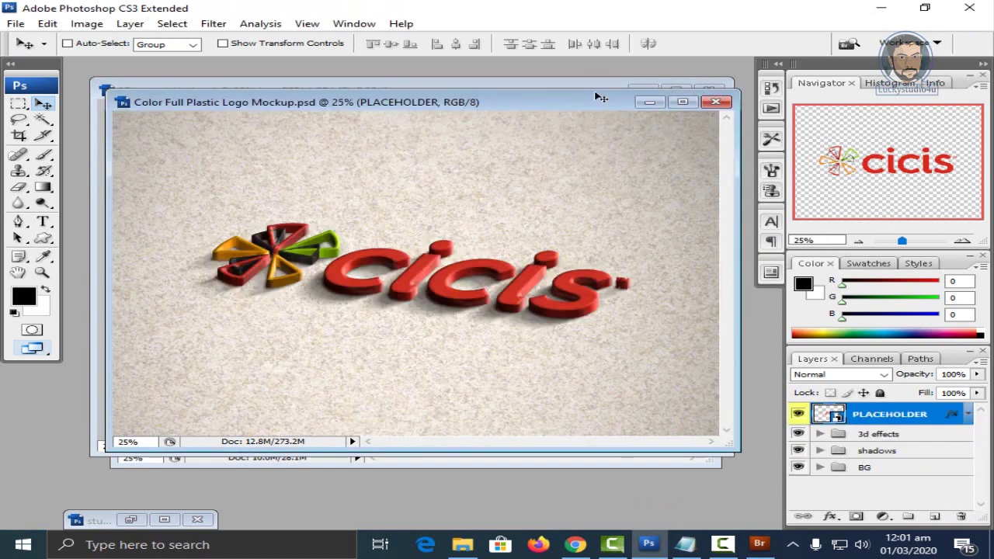
left_click_drag(628, 98, 630, 225)
left_click(645, 194)
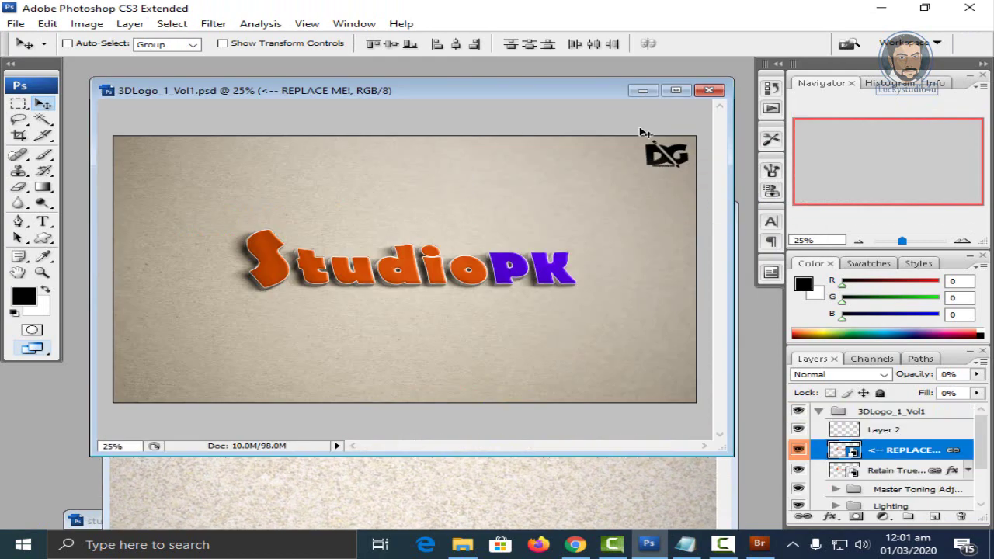
left_click(709, 92)
left_click(515, 213)
left_click(588, 185)
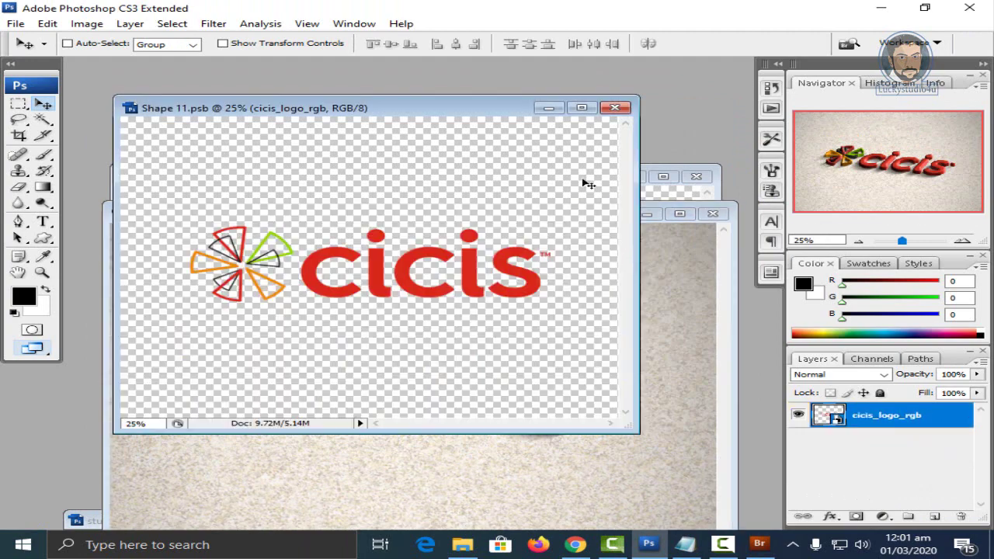
Copy the stroked StudioPK text layer into Shape 11.psb and close the StudioPK document
left_click_drag(486, 107, 404, 98)
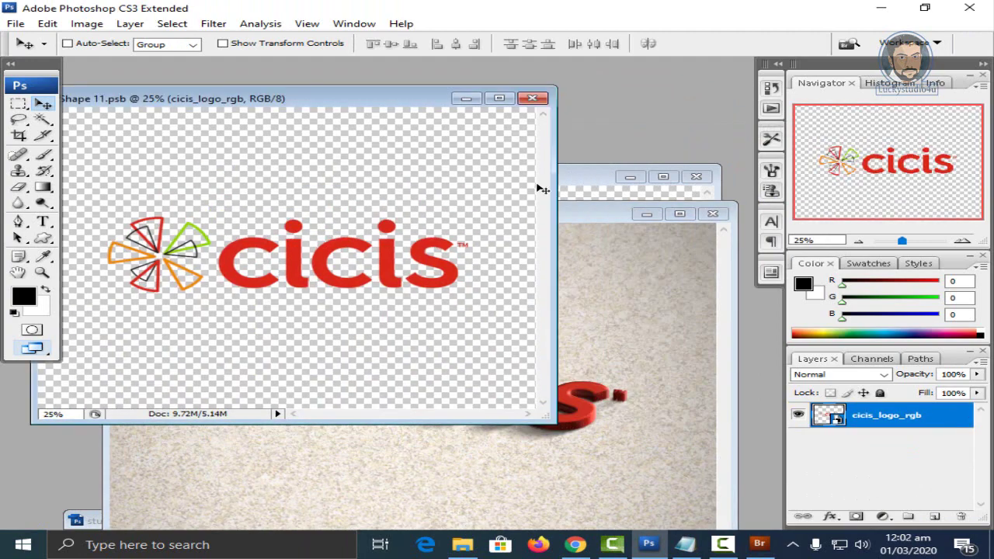
left_click(582, 199)
left_click_drag(533, 186, 668, 171)
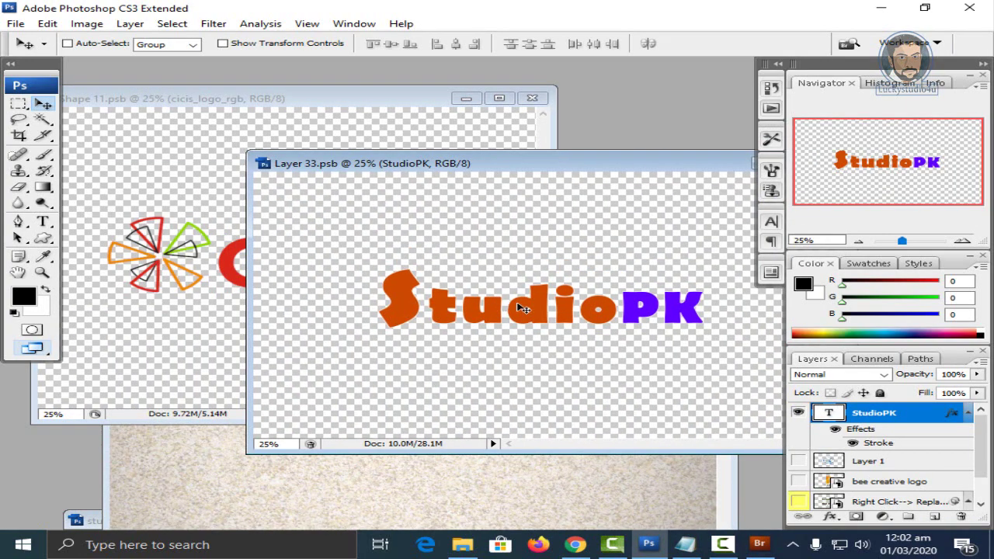
left_click_drag(533, 315, 198, 268)
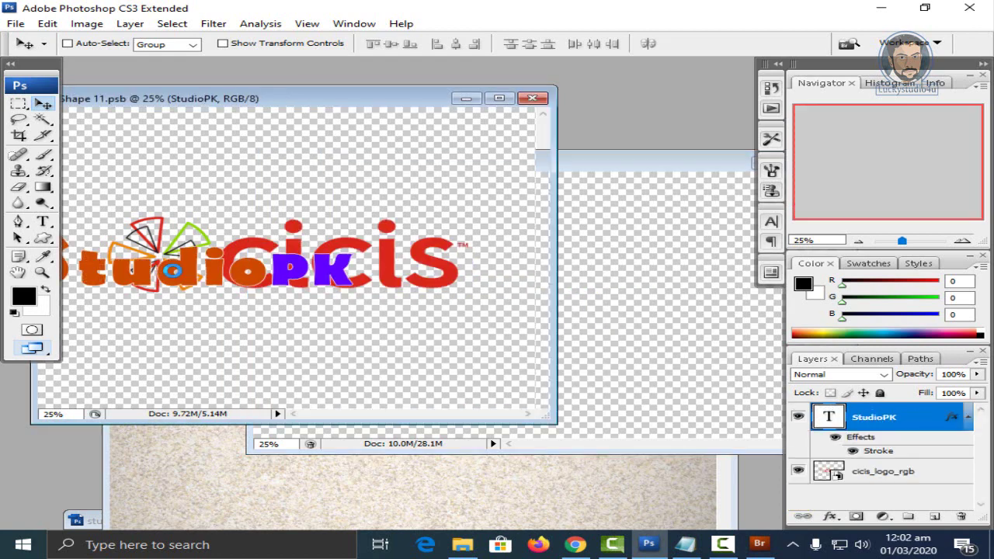
left_click(696, 161)
left_click_drag(699, 165, 505, 178)
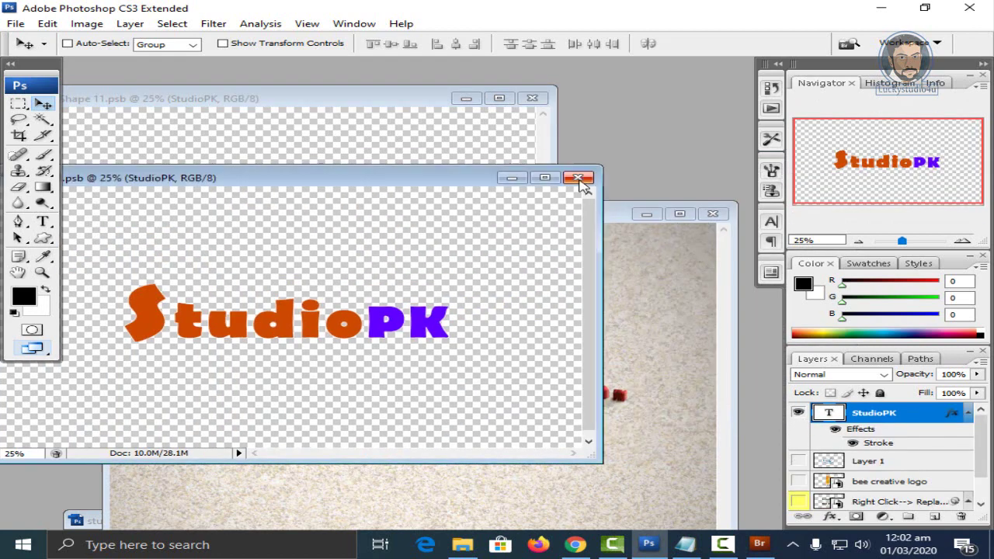
left_click(581, 175)
Shift the StudioPK text right over the cicis logo and select it for editing
left_click_drag(403, 106, 483, 98)
left_click_drag(268, 249, 363, 245)
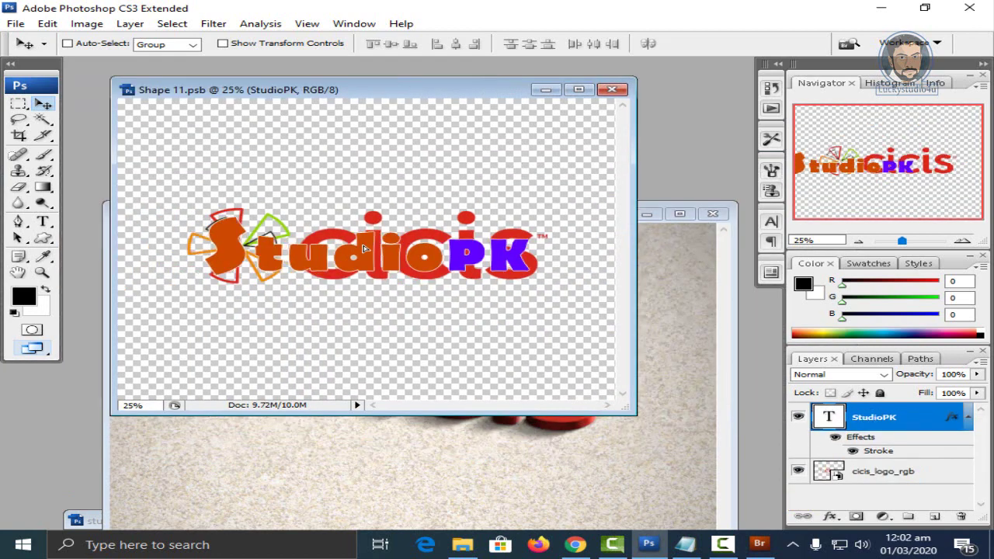
double_click(828, 417)
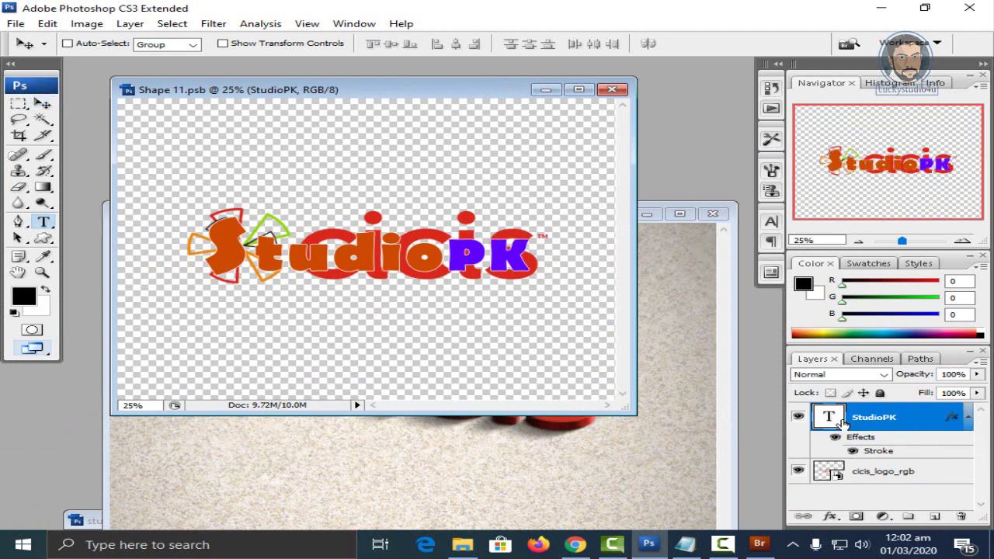
Select the word Studio in the StudioPK text and colour it red (ce0000)
left_click(388, 253)
left_click(447, 257)
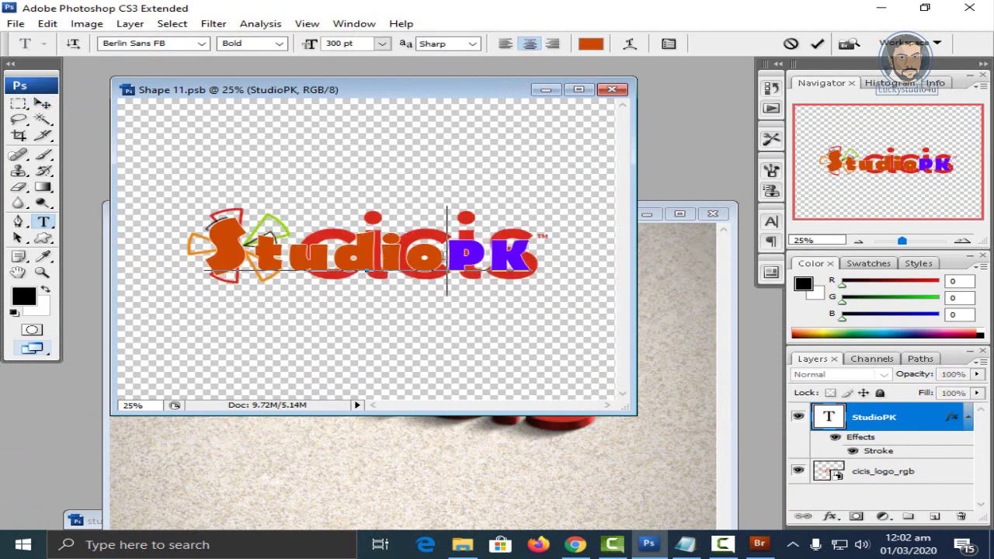
left_click_drag(447, 256, 204, 253)
left_click(590, 44)
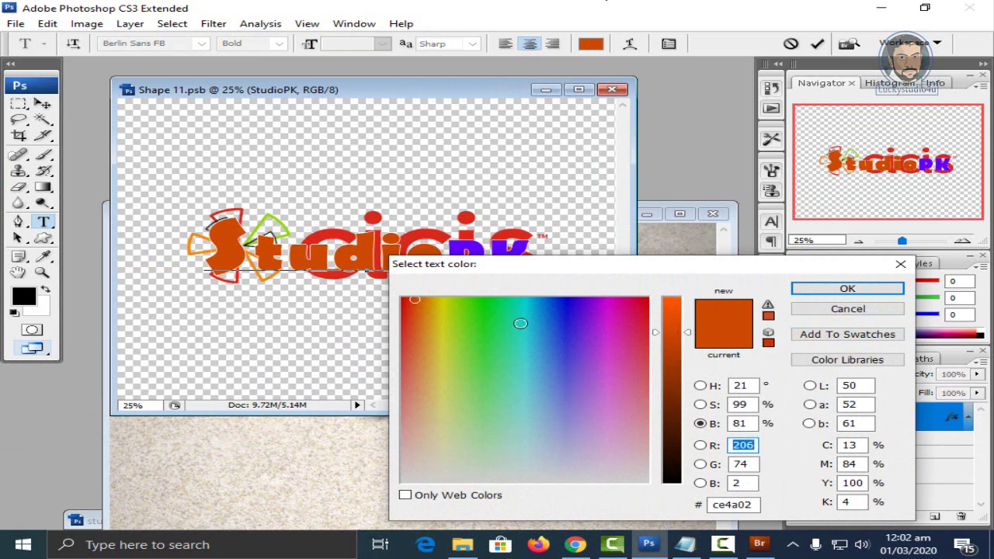
left_click(648, 298)
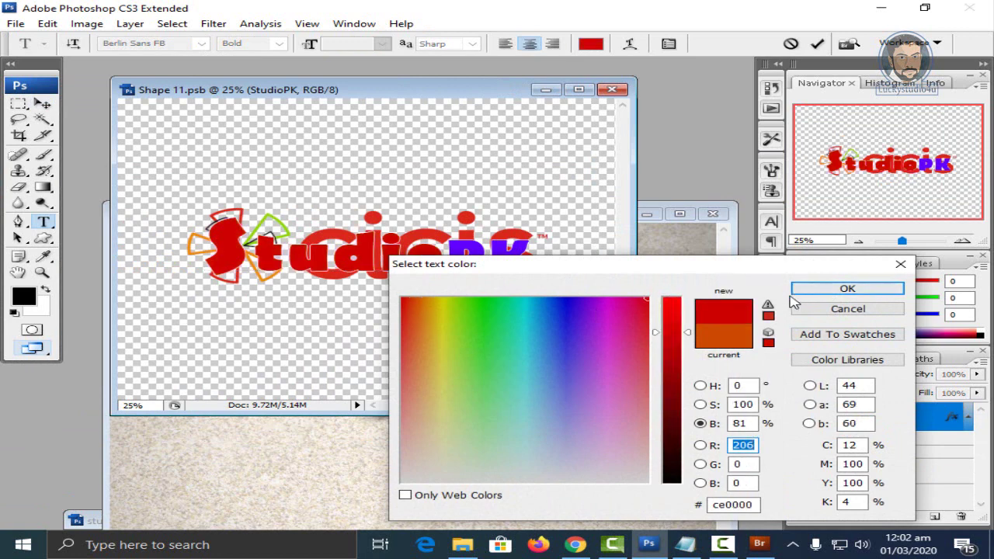
left_click(824, 288)
Colour the letters PK bright blue (0078ff) and commit the text edit
left_click_drag(457, 256, 575, 267)
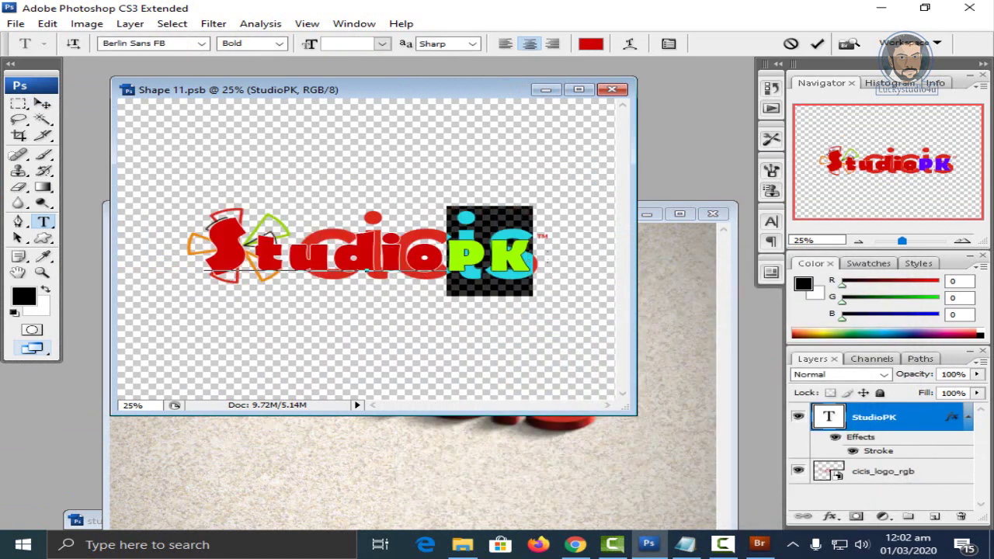
left_click(590, 44)
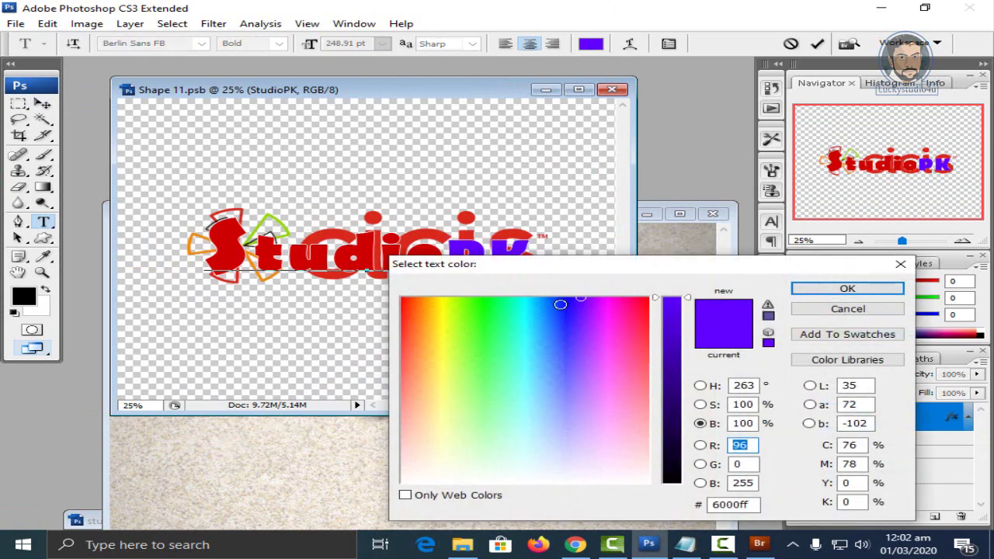
left_click(546, 300)
left_click_drag(543, 301, 546, 296)
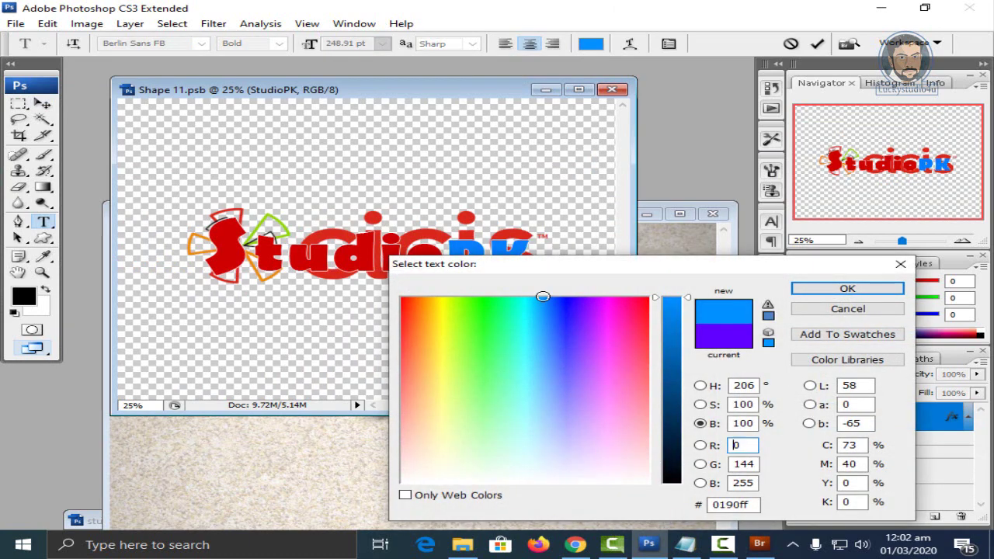
left_click(823, 289)
left_click(43, 104)
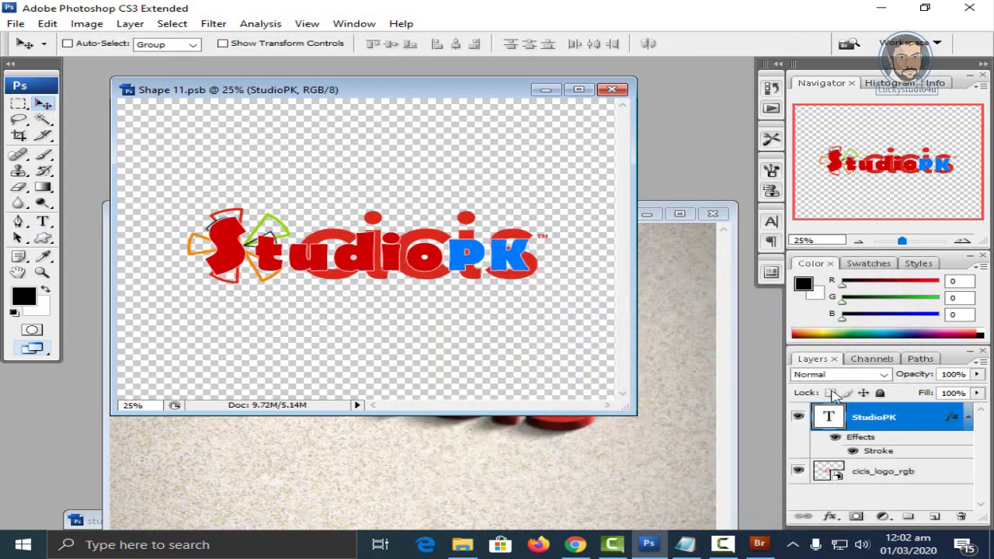
left_click(798, 473)
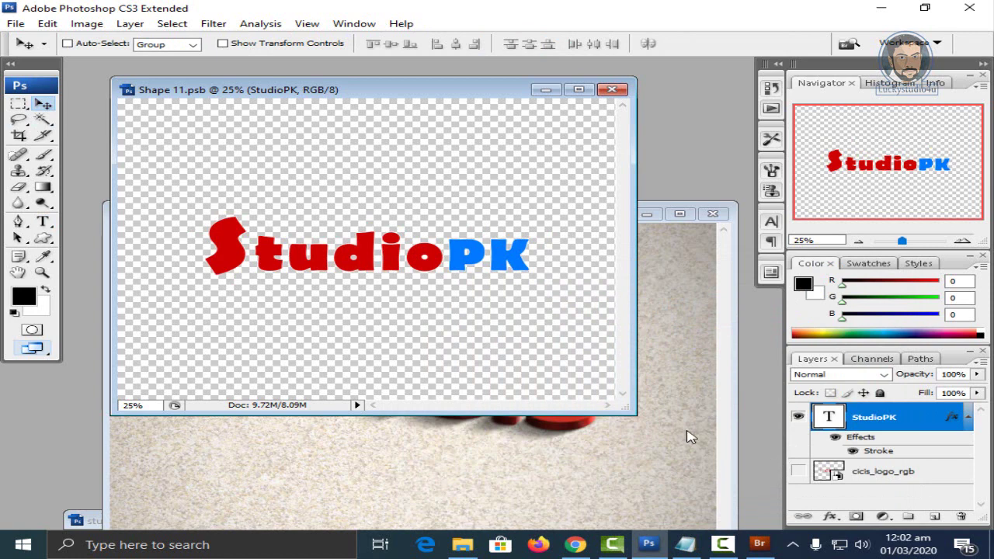
key("ctrl+s")
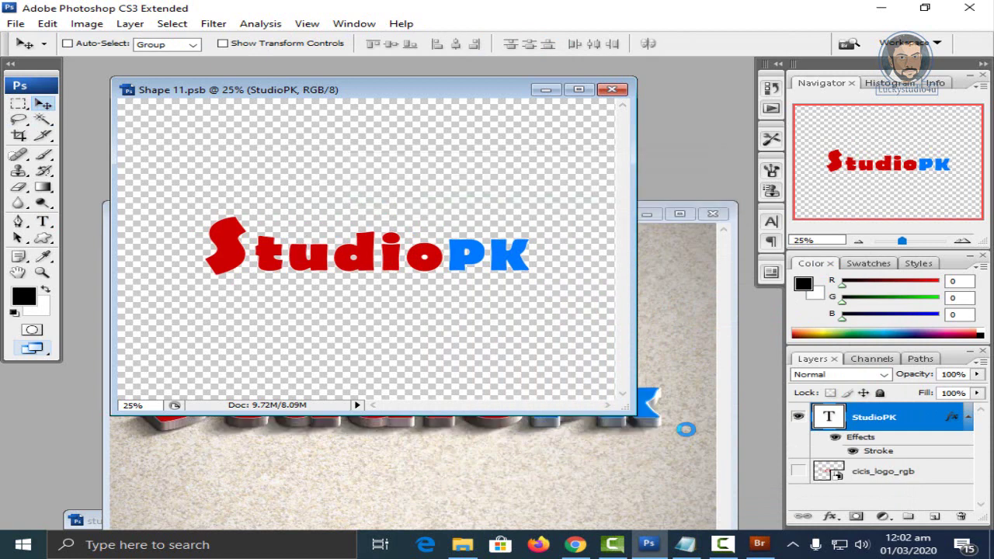
left_click(685, 429)
left_click_drag(588, 216, 578, 113)
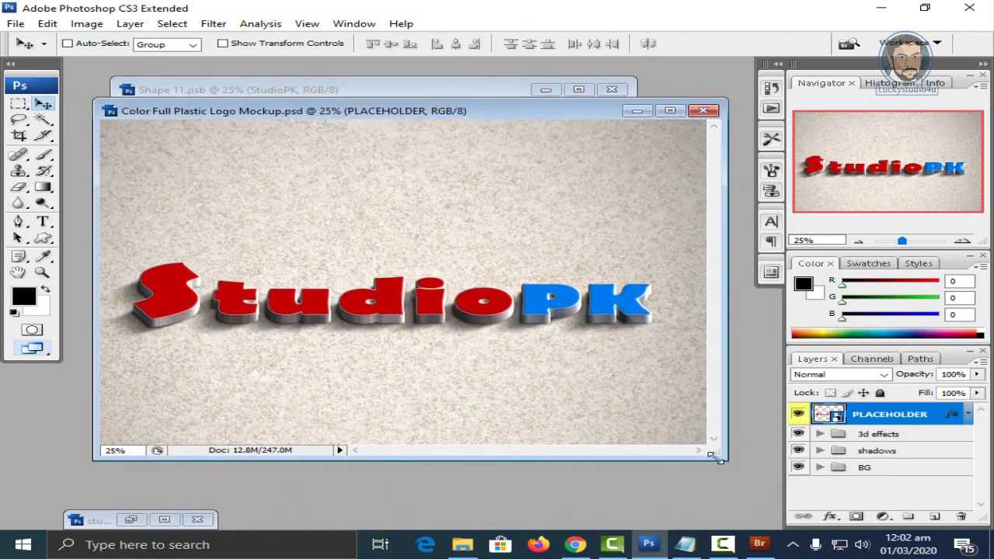
left_click_drag(714, 456, 773, 510)
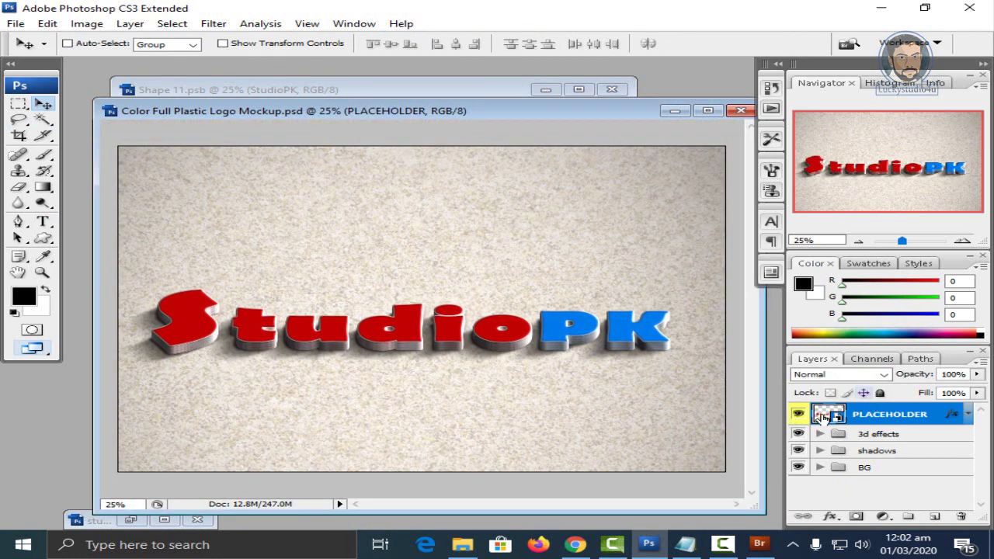
left_click(800, 414)
left_click(800, 415)
Expand the 3d effects group and briefly hide Shape 1 copy 29 and 30, then show them again
left_click(821, 435)
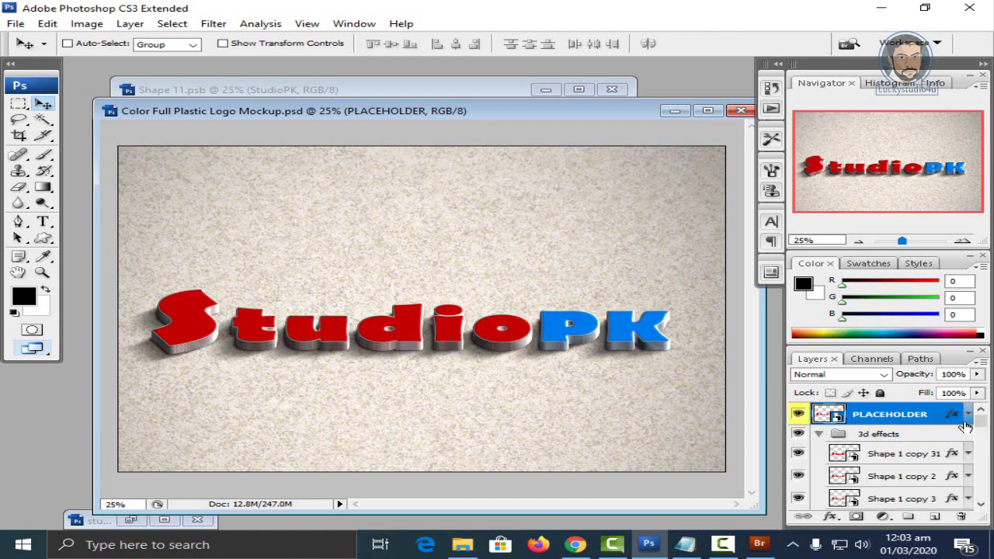
left_click_drag(981, 420, 982, 502)
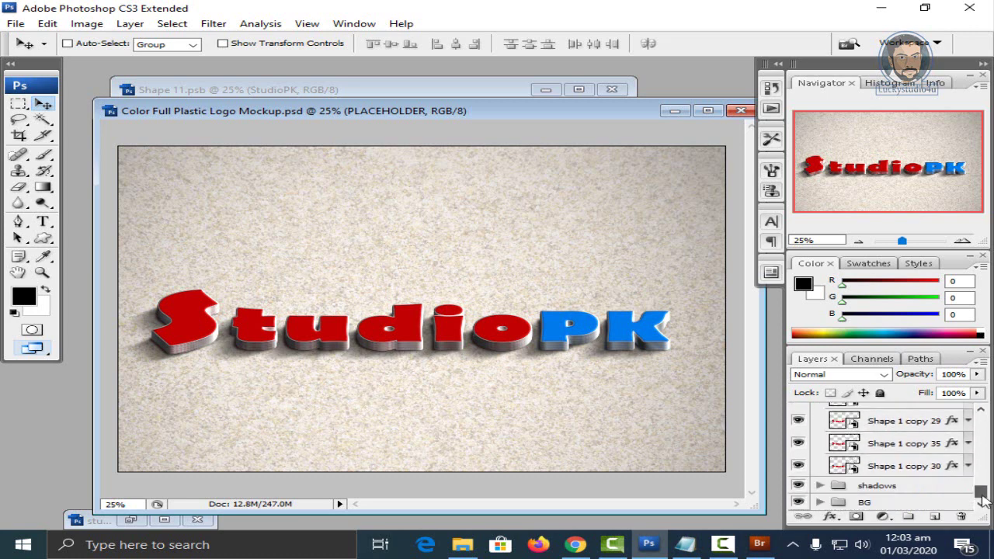
left_click(799, 465)
left_click(798, 421)
left_click_drag(801, 466, 799, 426)
In the shadows group, compare the shadow layers and leave the upper and lower shadows hidden
left_click(819, 485)
scroll(981, 485, "down", 2)
scroll(982, 486, "down", 1)
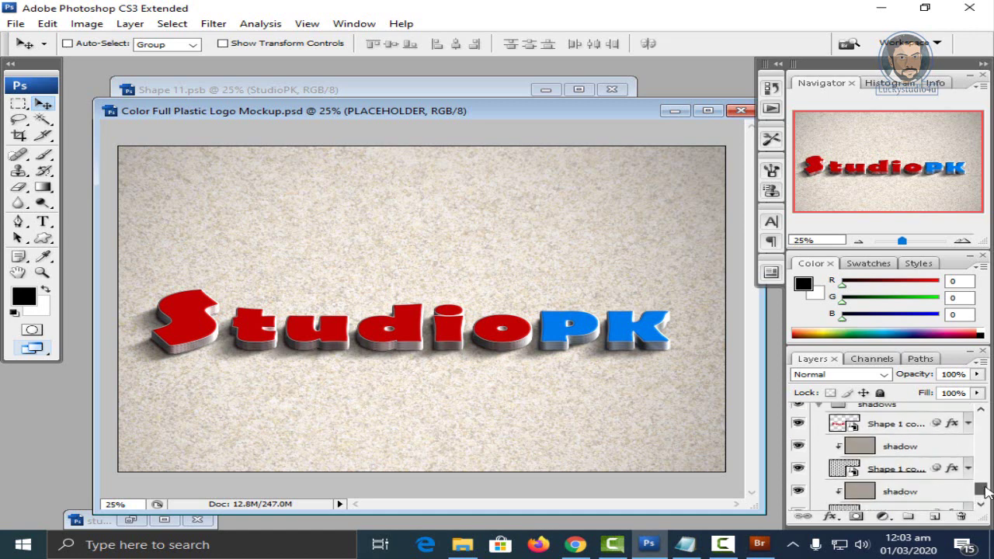
scroll(981, 486, "down", 1)
left_click(798, 456)
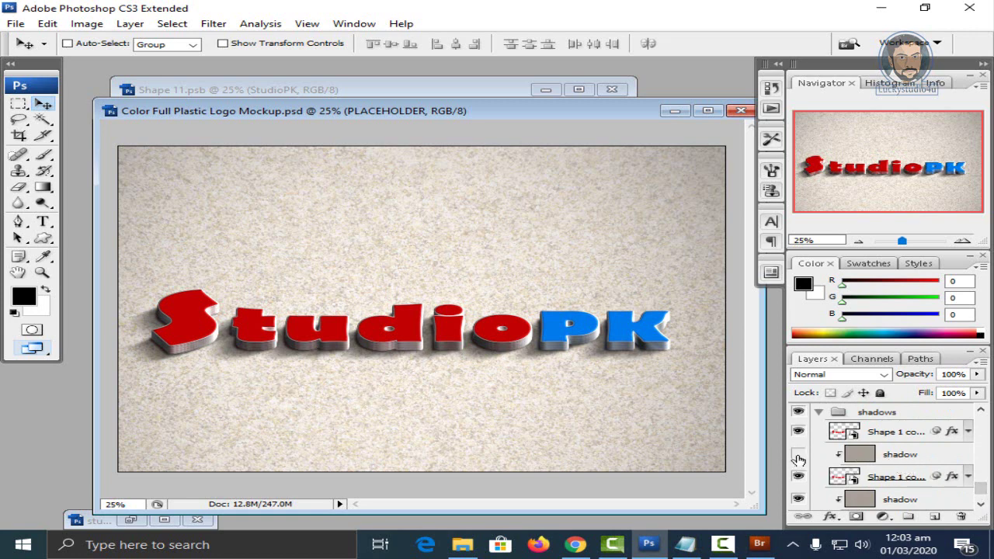
left_click(798, 456)
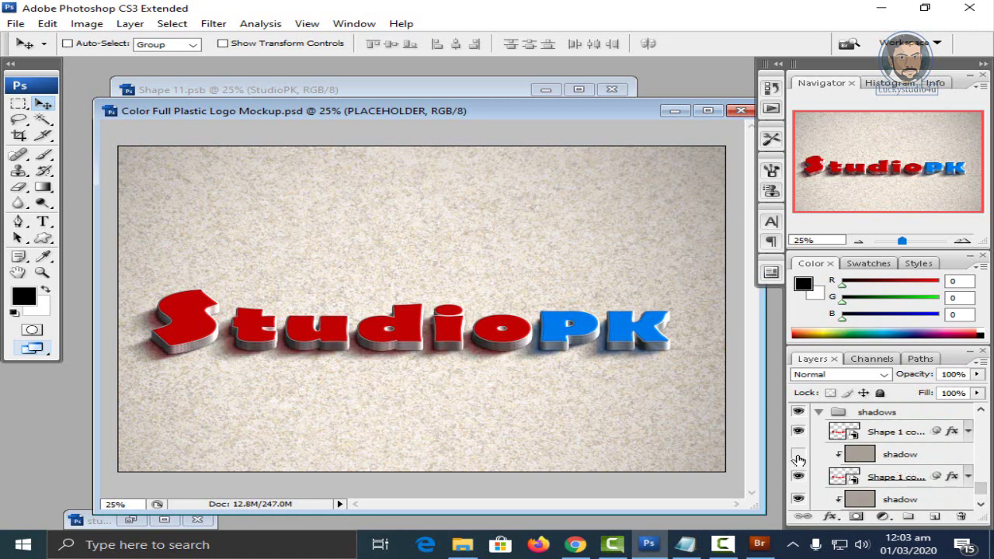
left_click(799, 454)
left_click(798, 500)
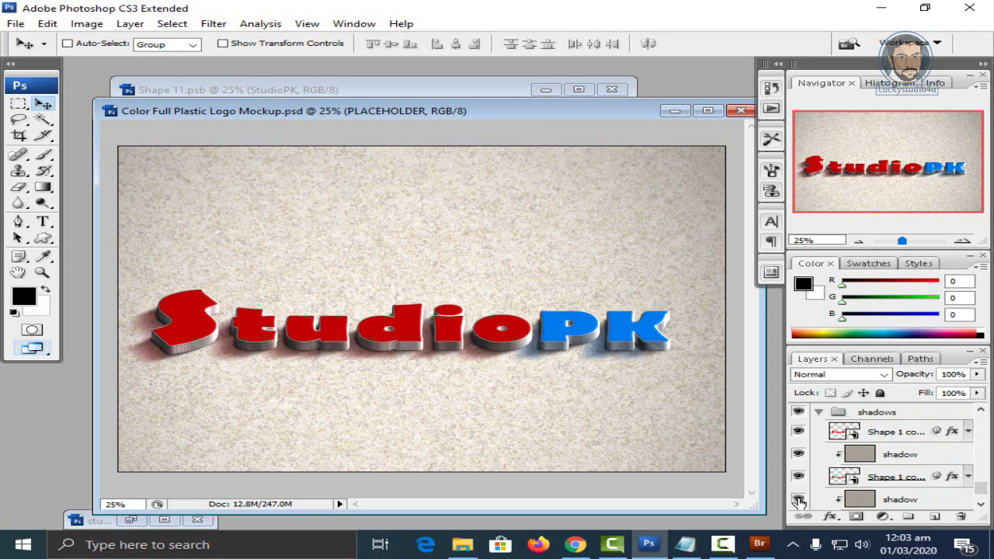
left_click(800, 500)
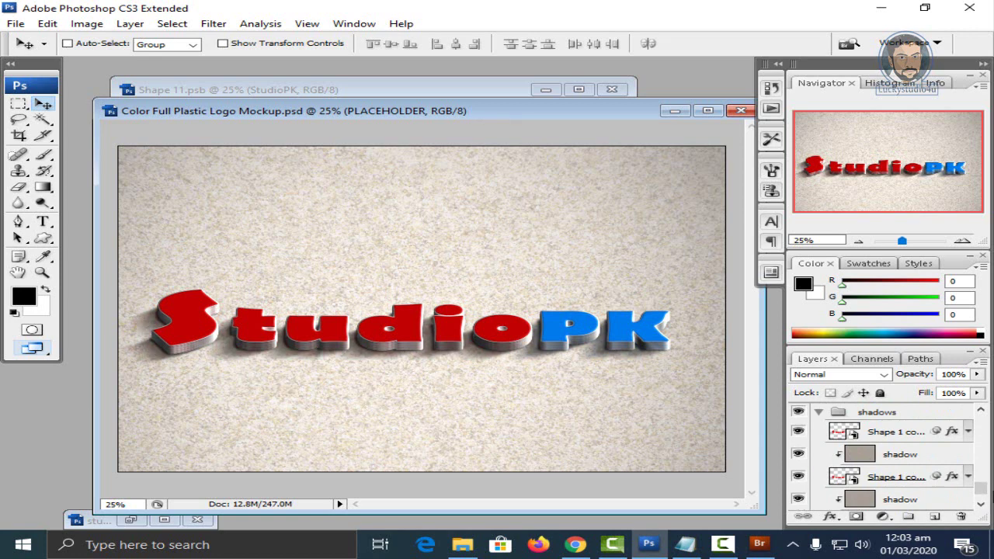
scroll(981, 490, "down", 2)
left_click(799, 460)
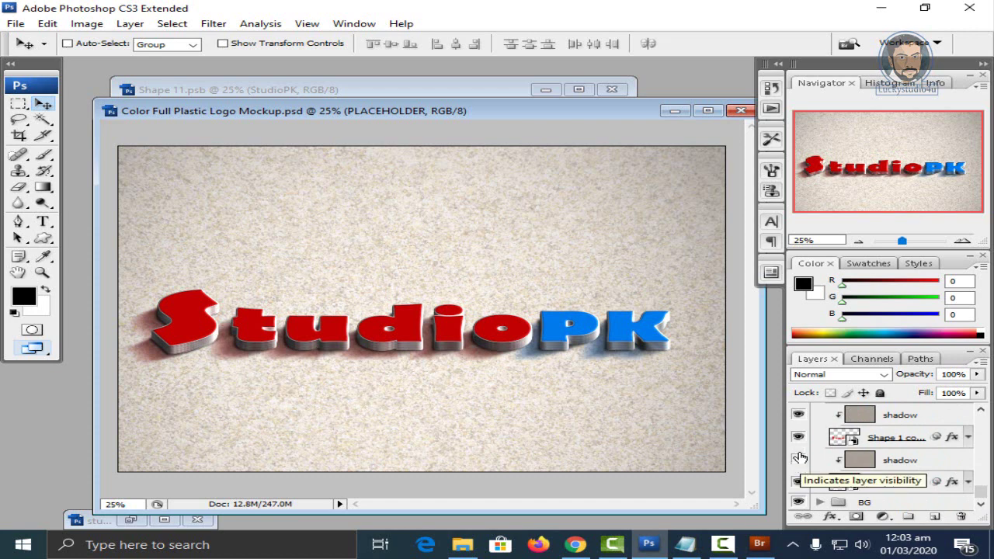
left_click(799, 417)
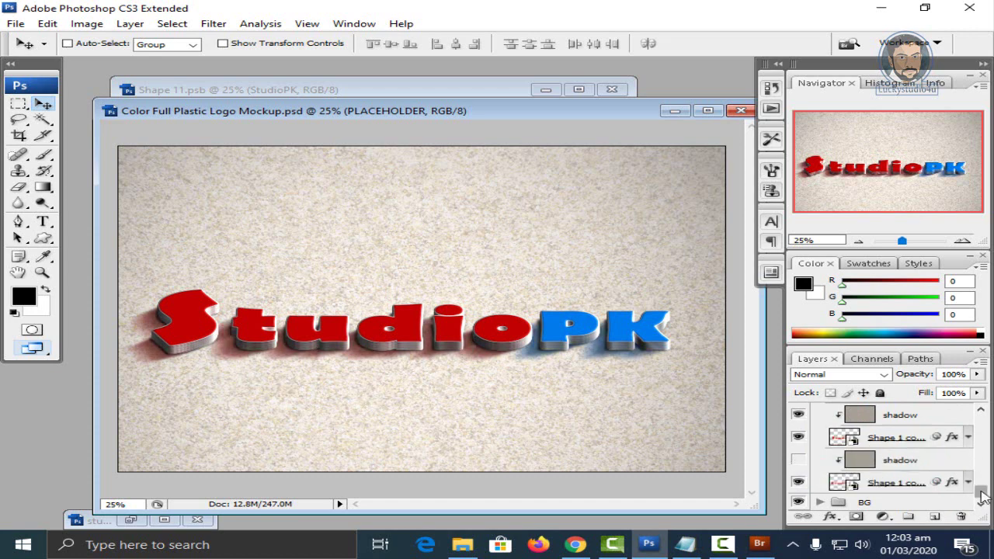
Expand the BG group, check the textured BG layer's visibility, and select the BG layer
left_click(818, 502)
left_click(981, 505)
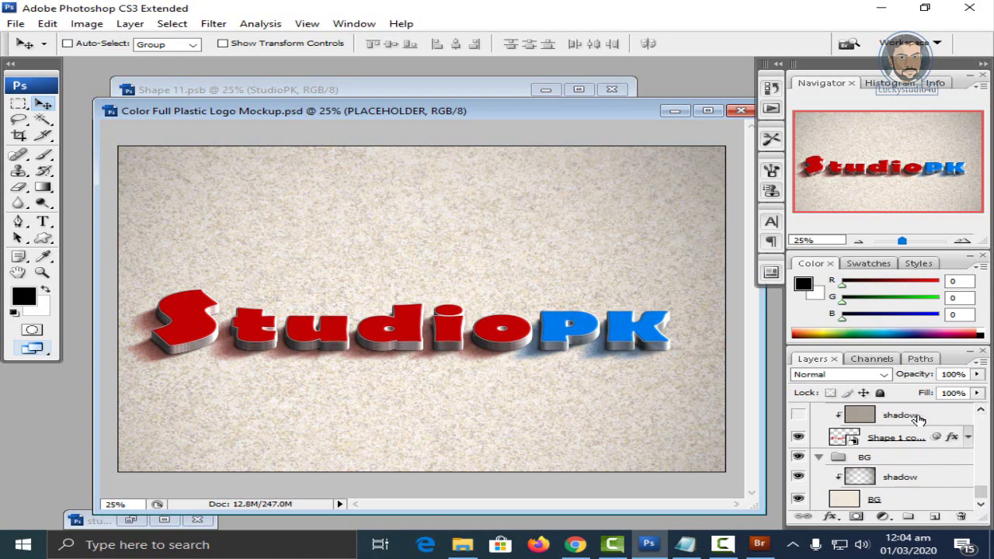
left_click(797, 499)
left_click(798, 500)
left_click(854, 499)
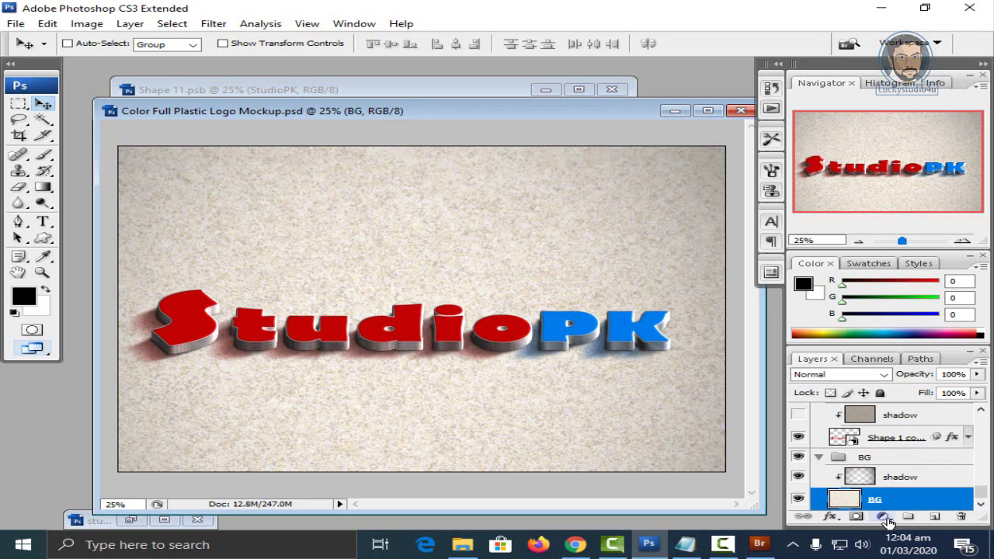
Add a Solid Color fill layer above BG in light grey #f7f7f7, then select the PLACEHOLDER layer
left_click(883, 518)
left_click(901, 234)
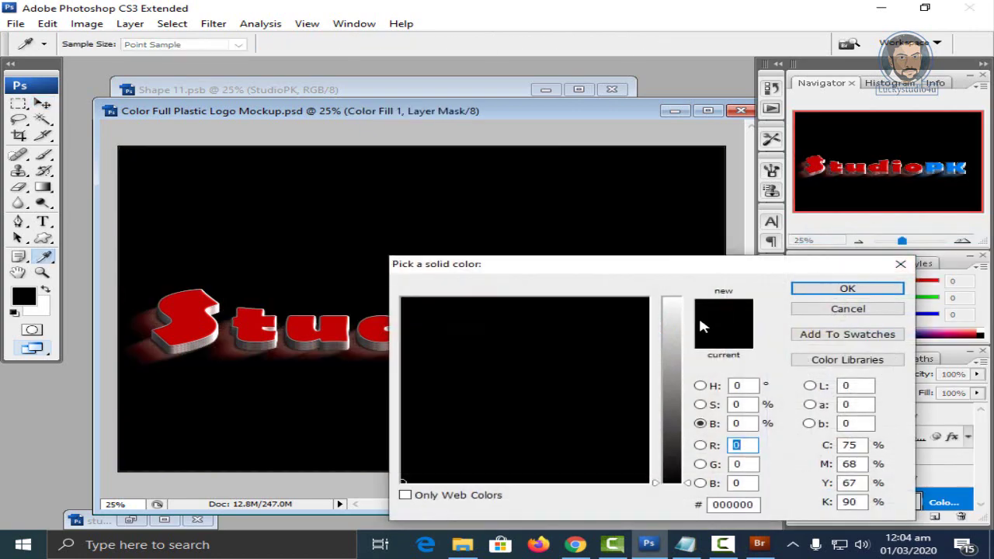
left_click_drag(668, 311, 681, 295)
left_click(585, 318)
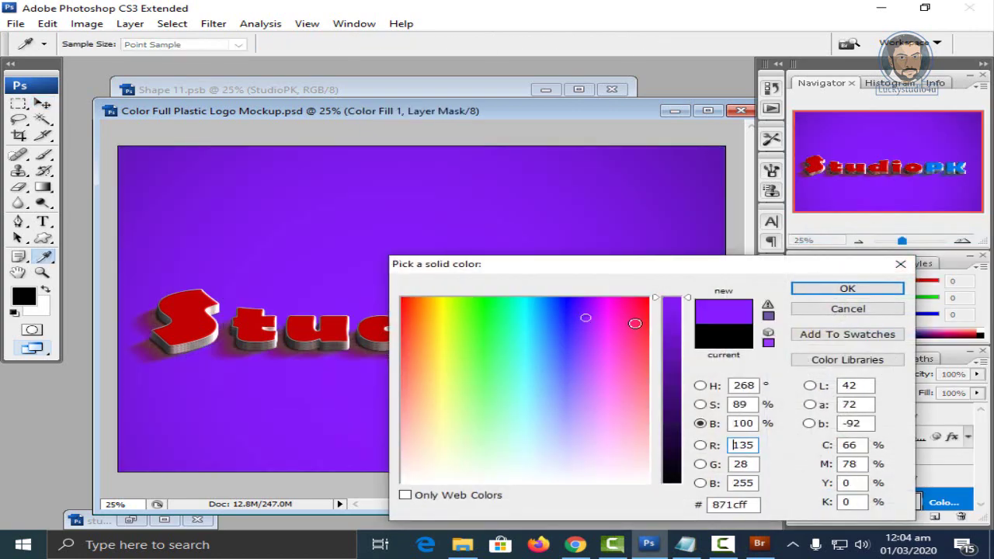
left_click_drag(636, 323, 656, 288)
left_click(644, 480)
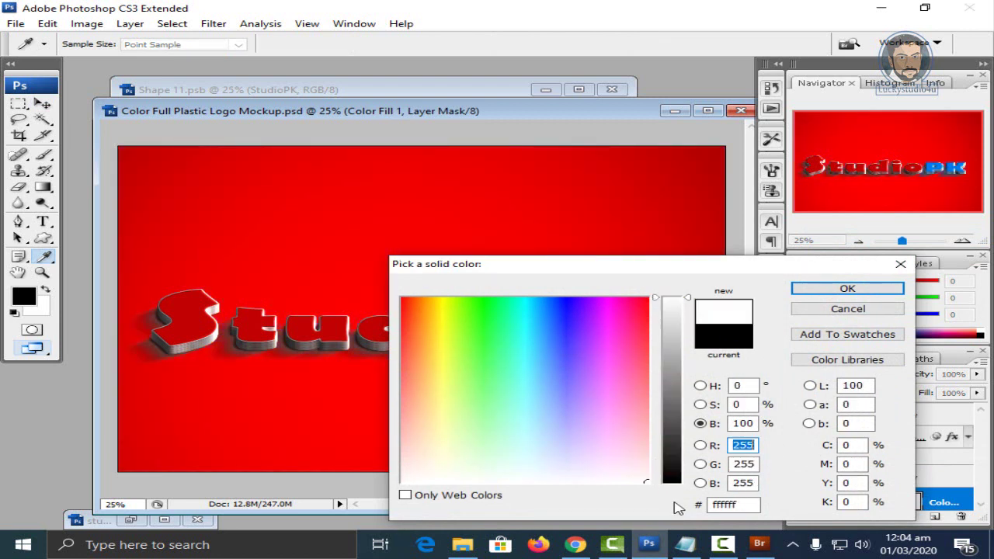
left_click(673, 310)
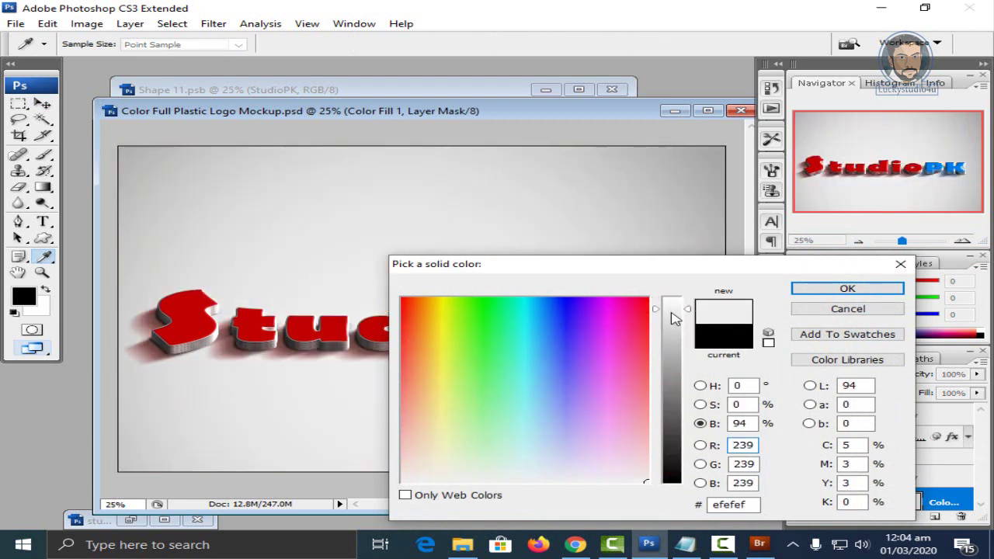
left_click_drag(672, 314, 677, 306)
left_click(839, 289)
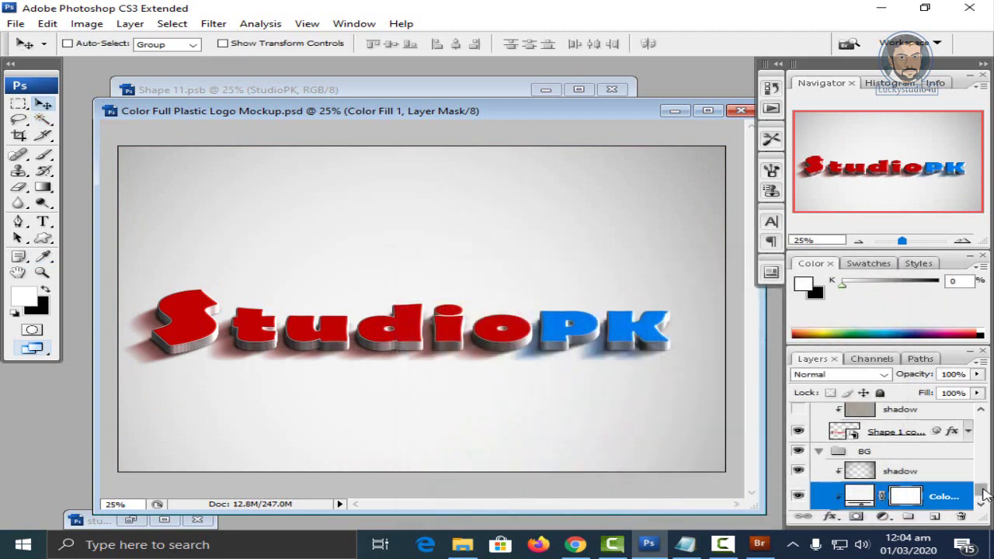
left_click_drag(983, 494, 983, 411)
left_click(709, 380, "ctrl")
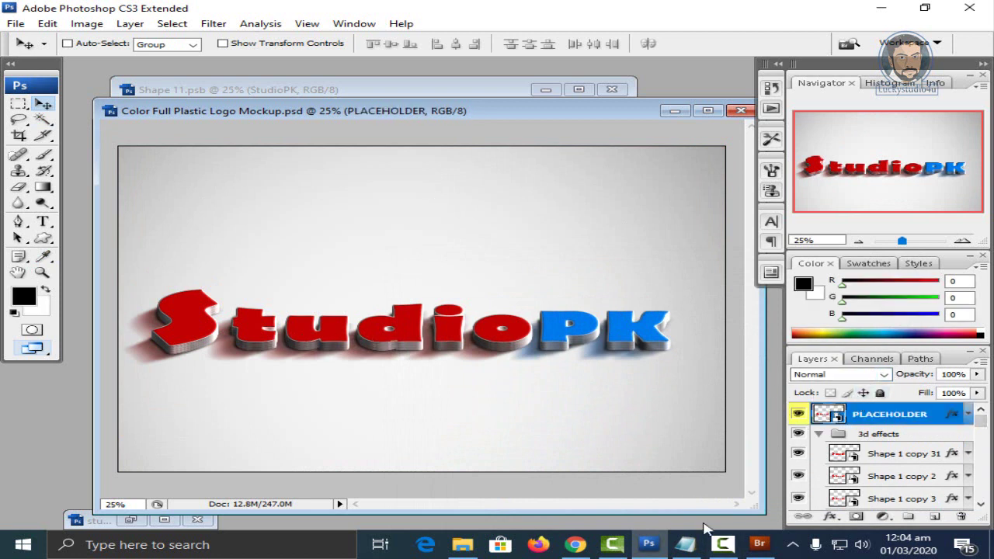
Back in Bridge, preview the 3D Effect New, glass window, Glow Logo, 3d logo and Shining Gold mockups
left_click(760, 544)
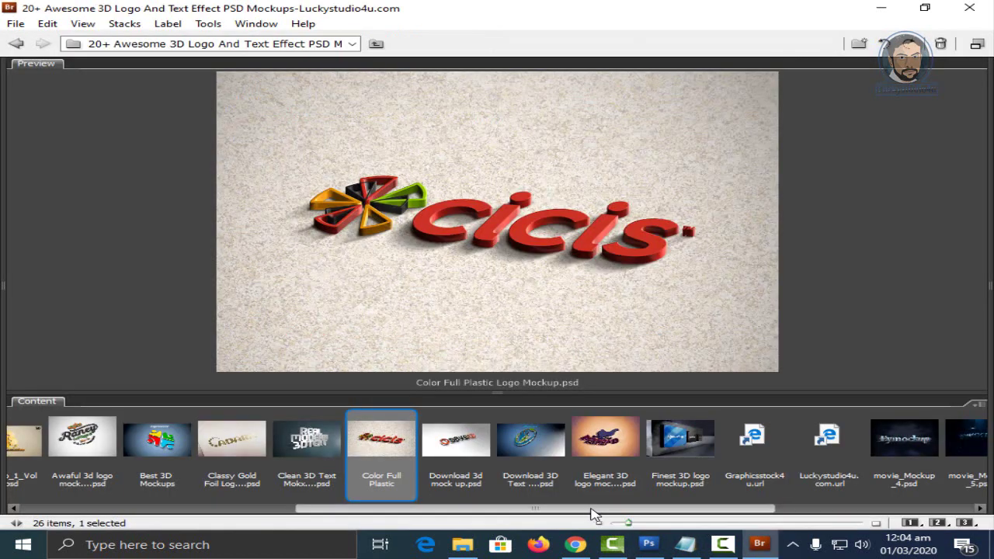
mouse_move(590, 509)
left_mouse_down()
mouse_move(898, 506)
mouse_move(284, 513)
left_mouse_up()
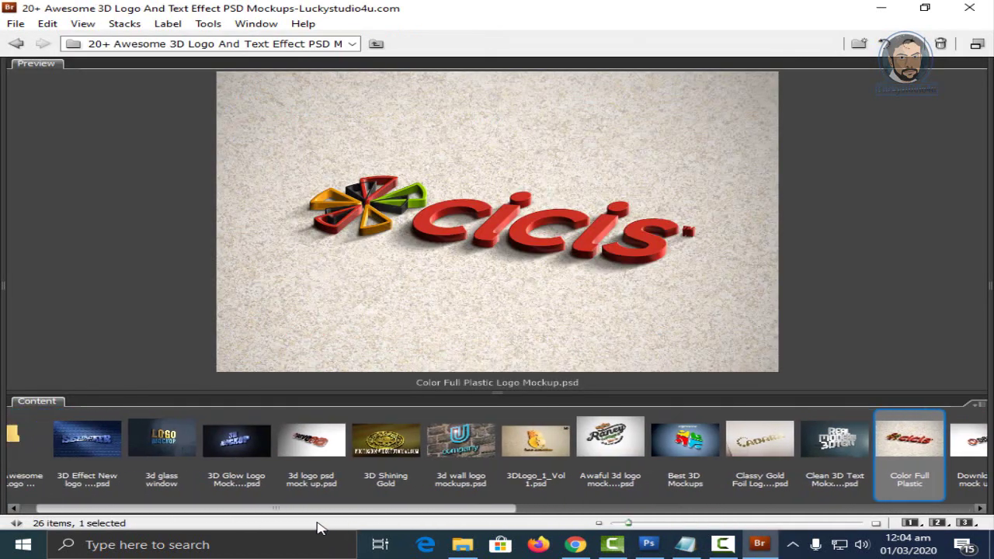
left_click(124, 444)
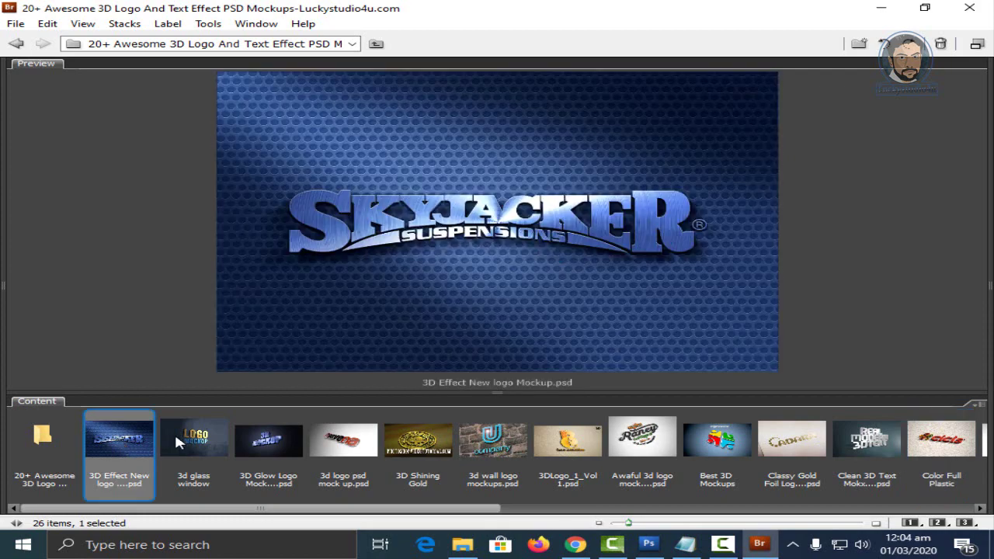
left_click(174, 432)
left_click(283, 435)
left_click(364, 445)
left_click(424, 443)
Preview the 3d wall, 3DLogo_1_Vol1, Awaful and Best 3D mockups, finishing on Classy Gold Foil
left_click(504, 444)
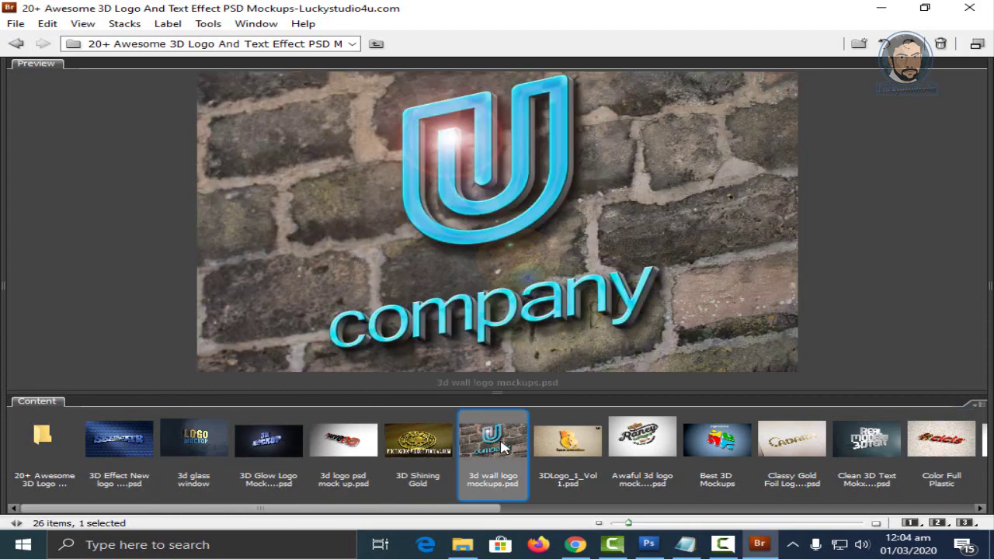
left_click(572, 449)
left_click(632, 441)
left_click(717, 440)
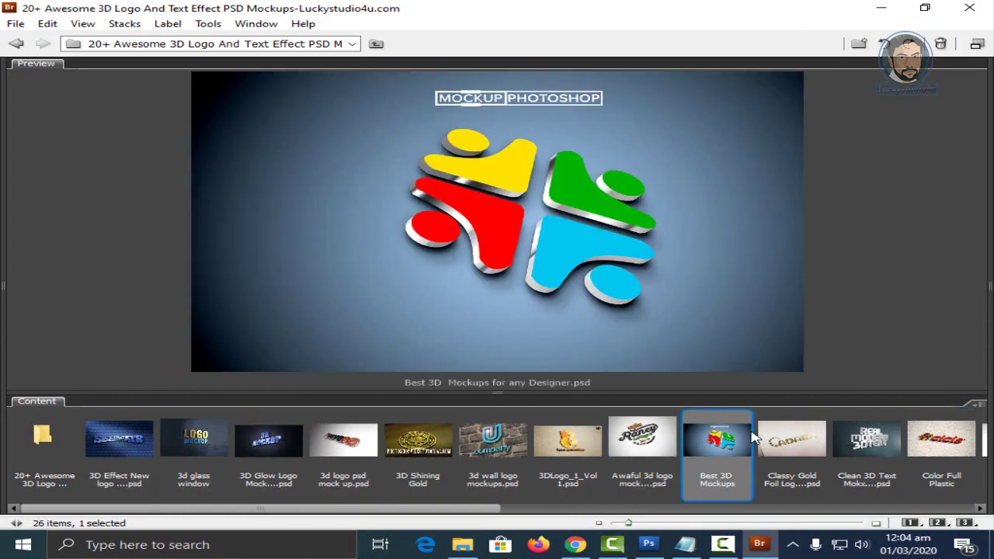
left_click(785, 440)
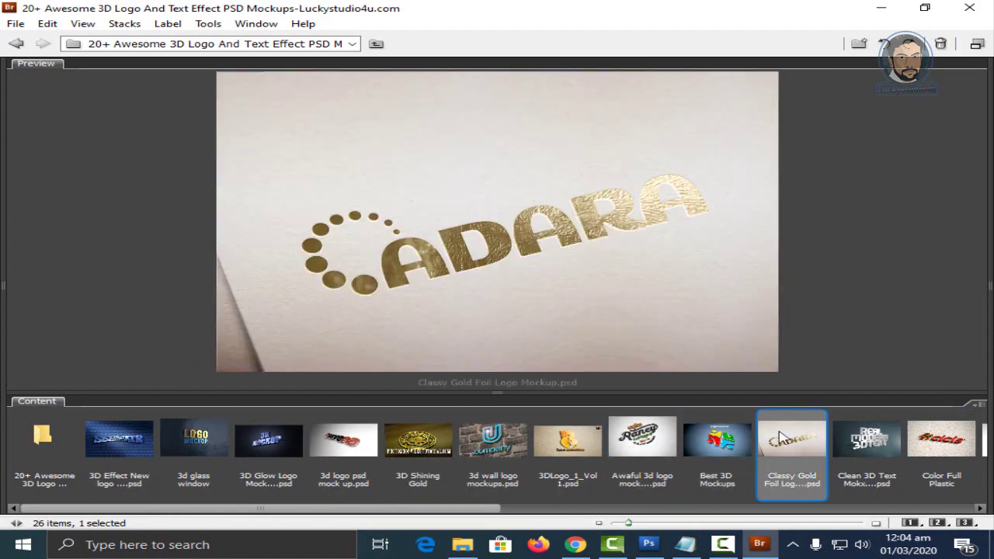
left_click(617, 443)
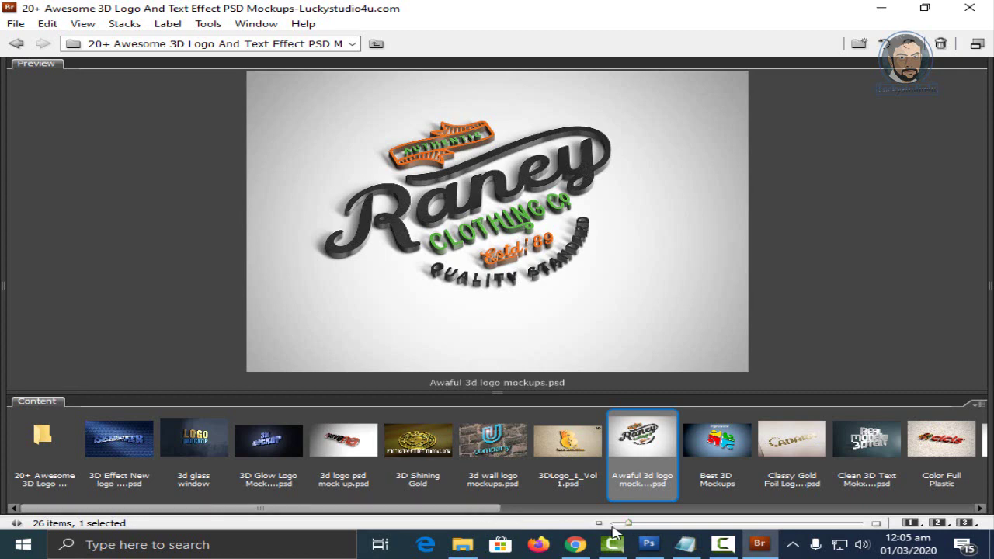
key("Right")
key("Right")
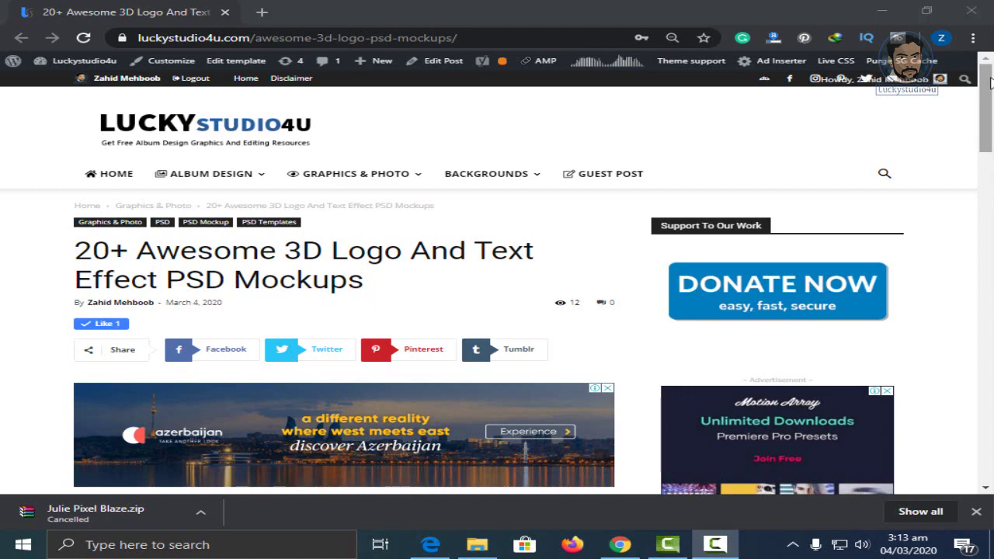
Download the 20+ Awesome 3D Logo mockup pack from the post, then cancel the download
left_click_drag(990, 83, 992, 237)
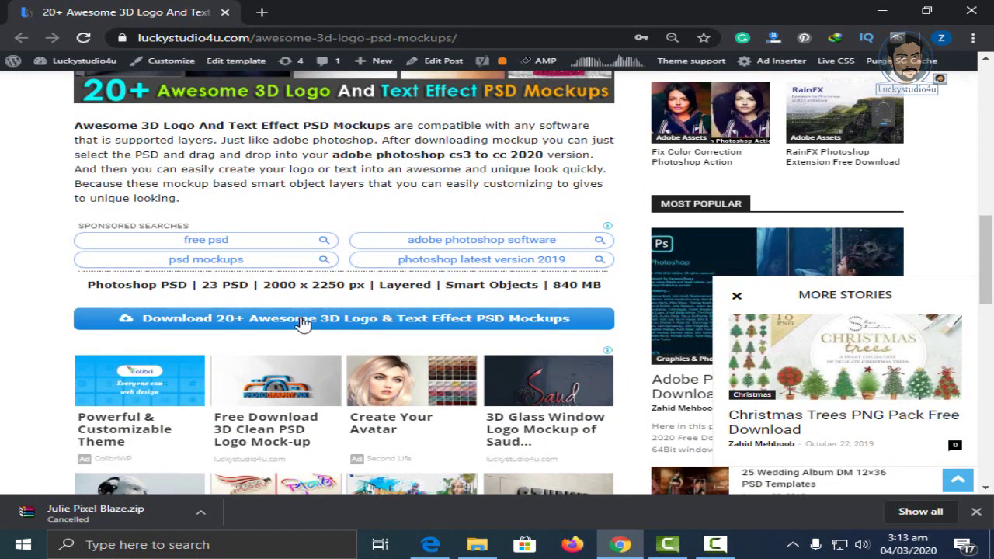
left_click(402, 330)
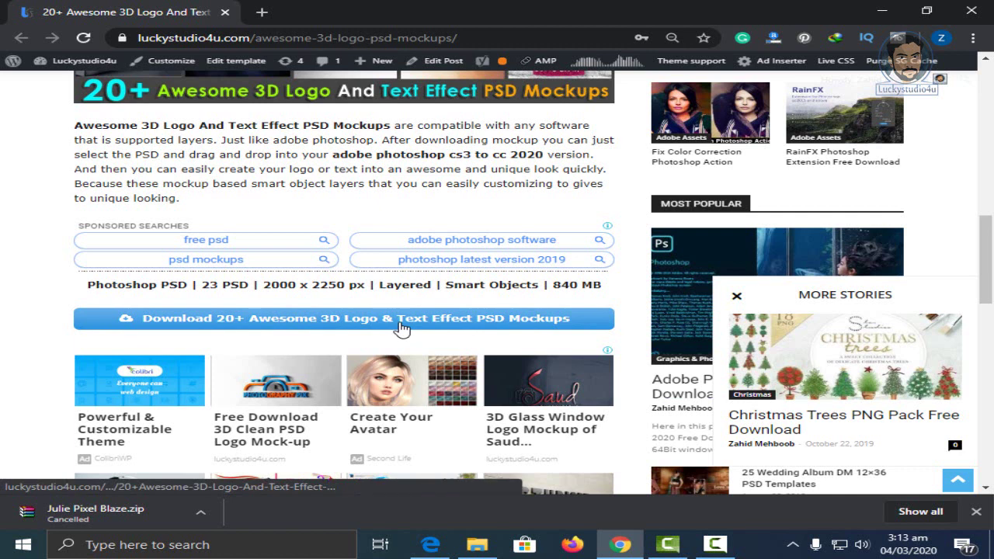
right_click(90, 523)
left_click(145, 505)
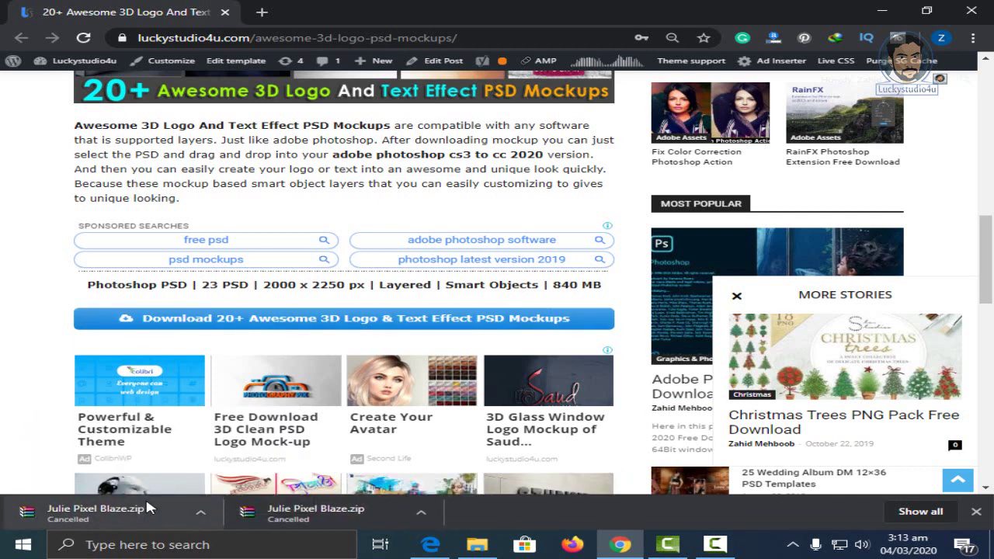